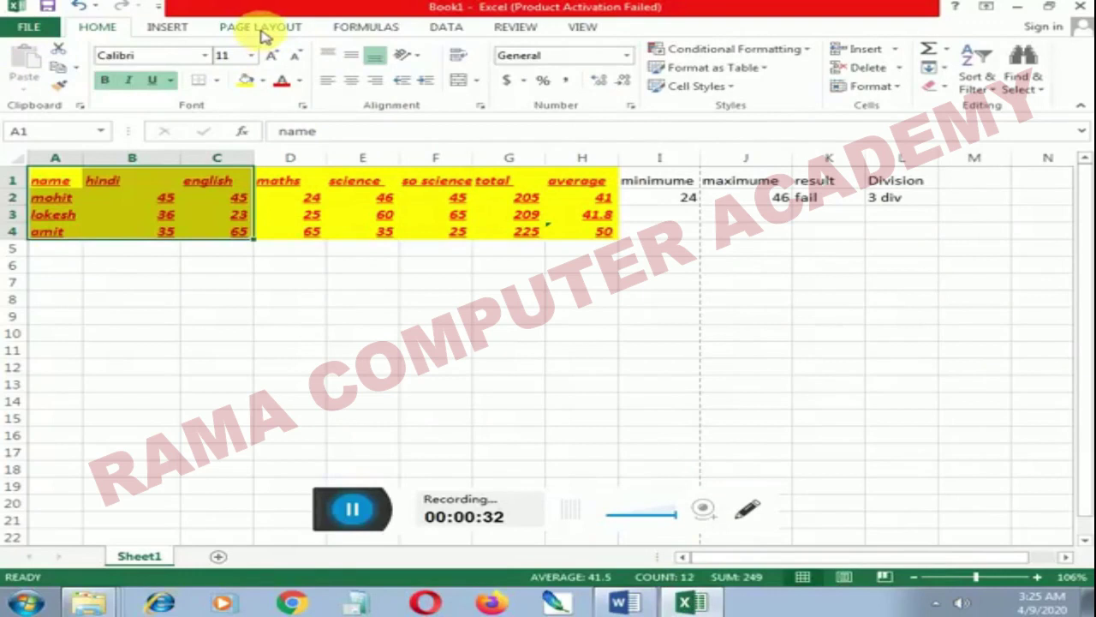
Display the worksheet in Page Layout view and look over the page from its header down to its footer
left_click(264, 28)
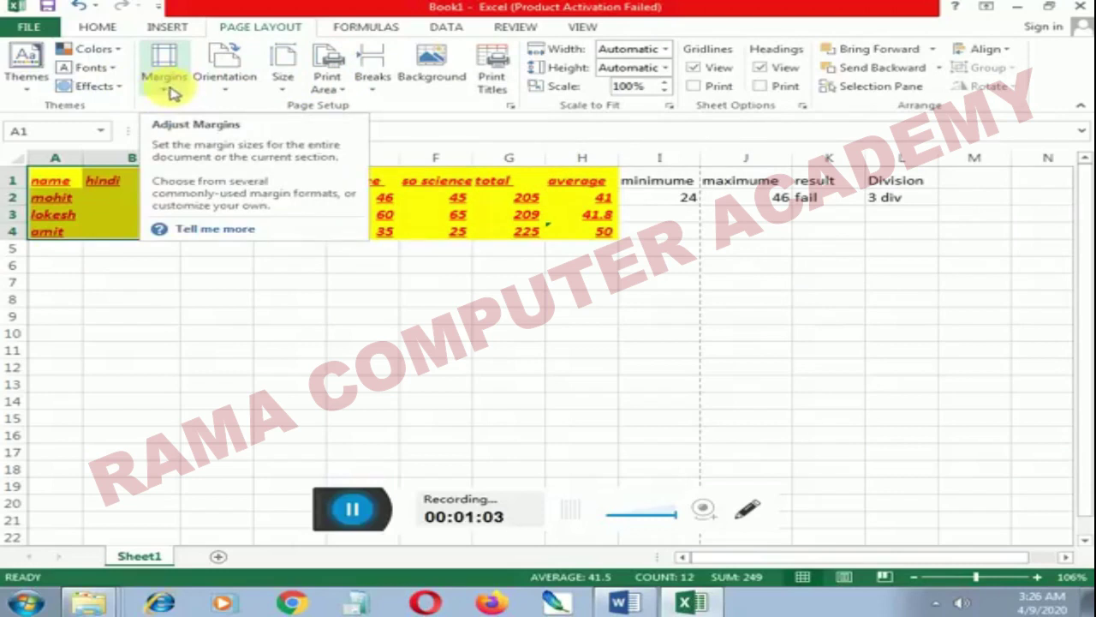
left_click(582, 27)
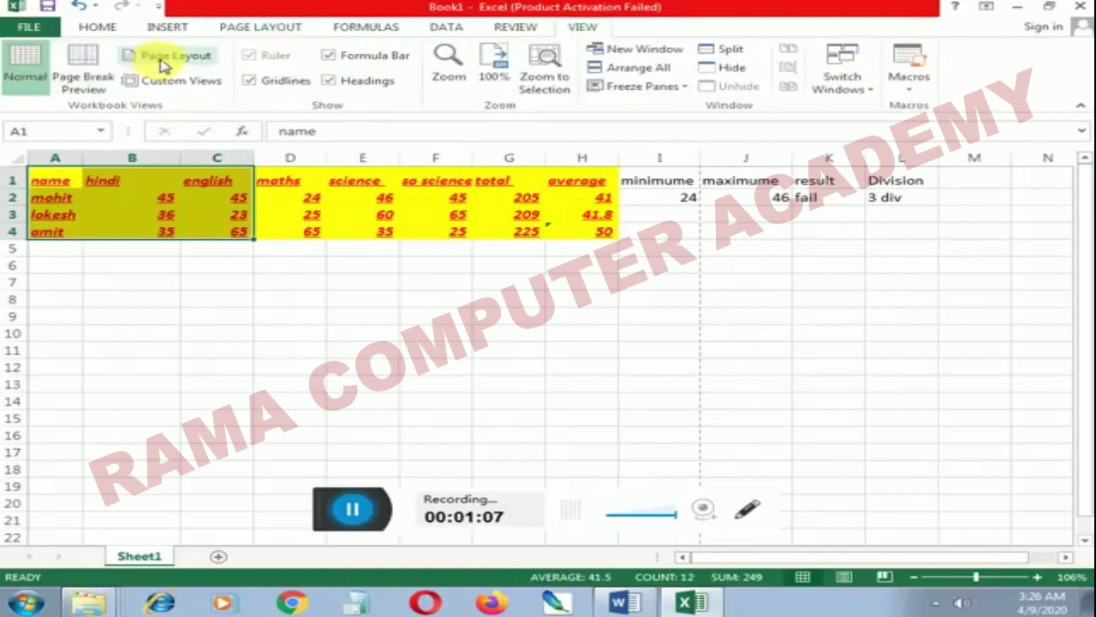
left_click(167, 60)
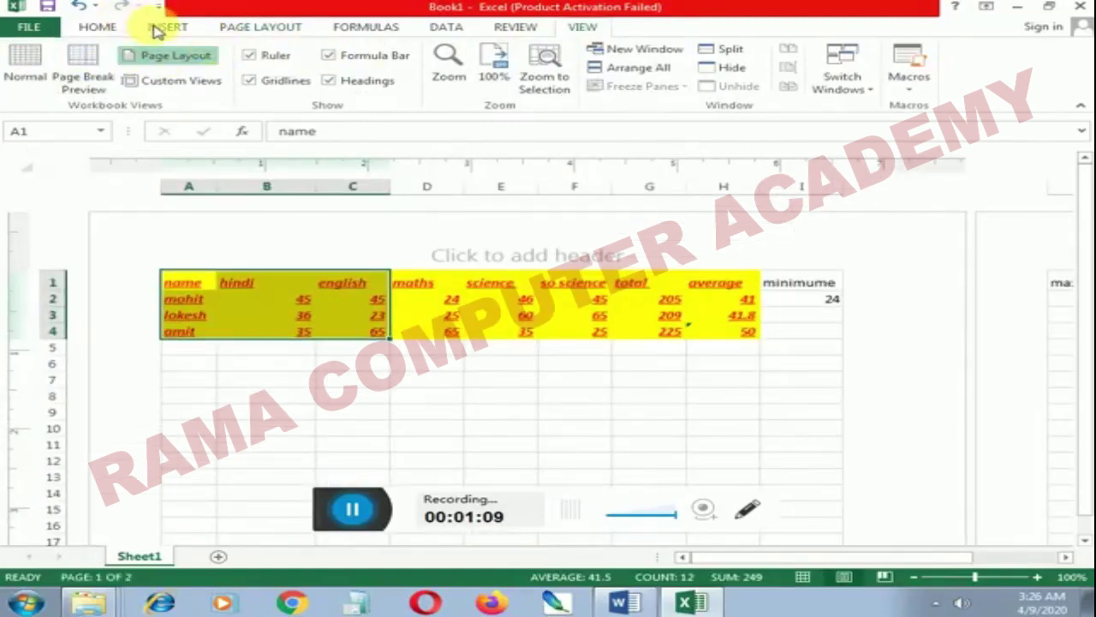
left_click(247, 26)
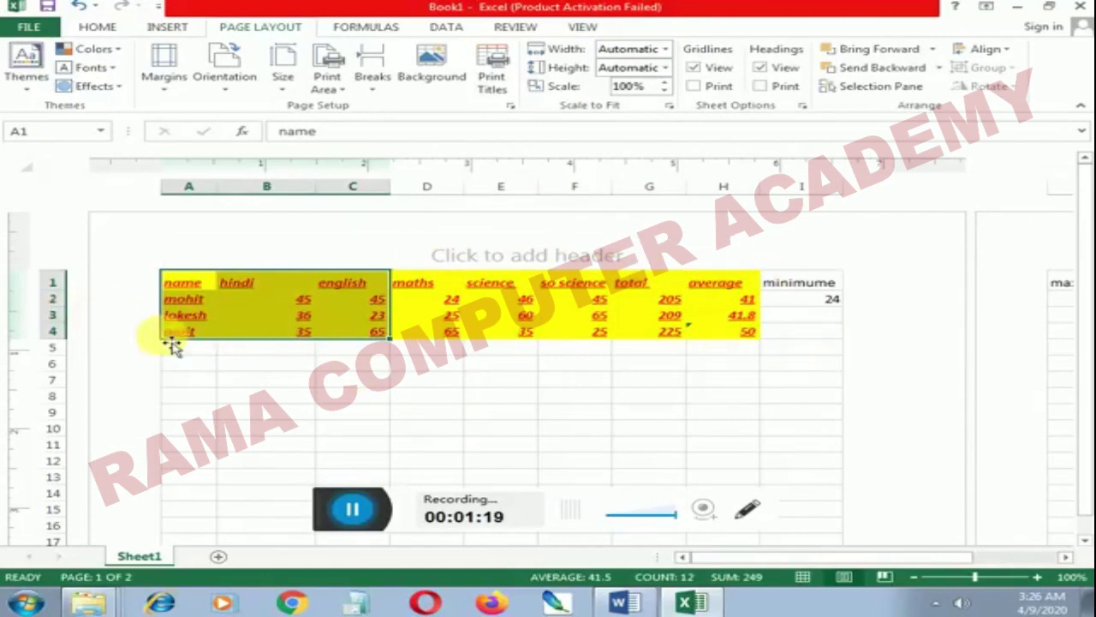
scroll(310, 269, "down", 1)
scroll(310, 269, "down", 13)
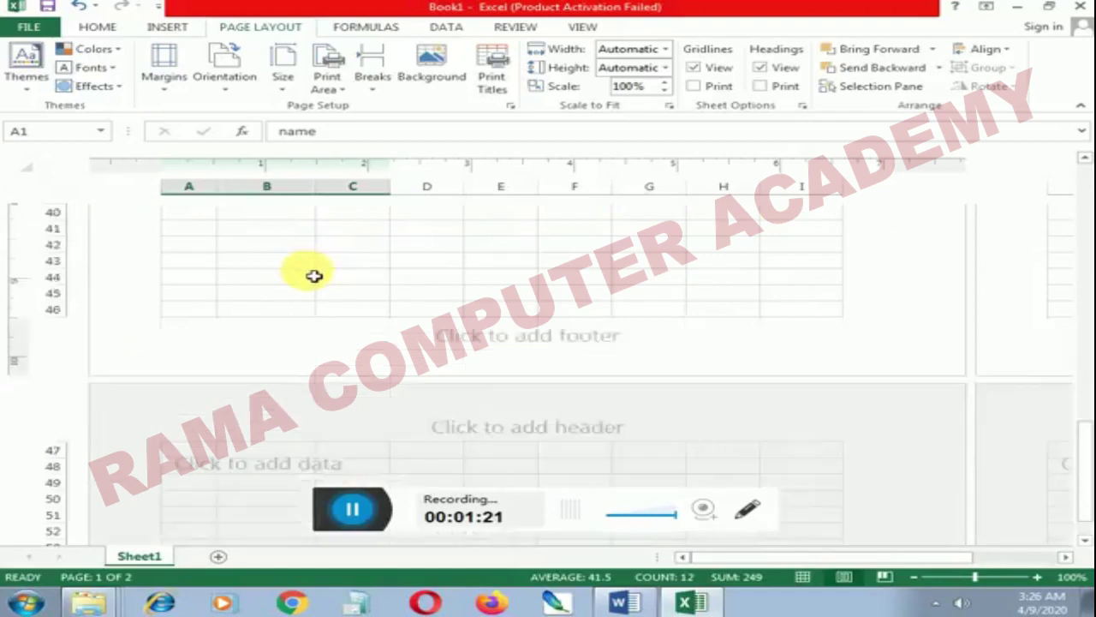
scroll(184, 316, "up", 11)
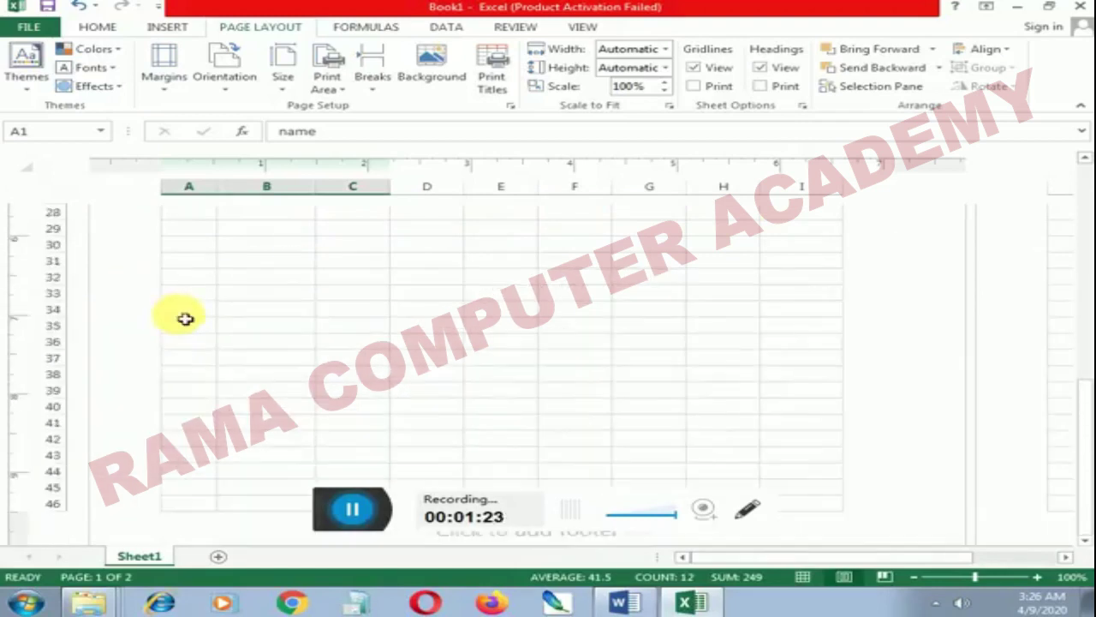
scroll(215, 252, "up", 4)
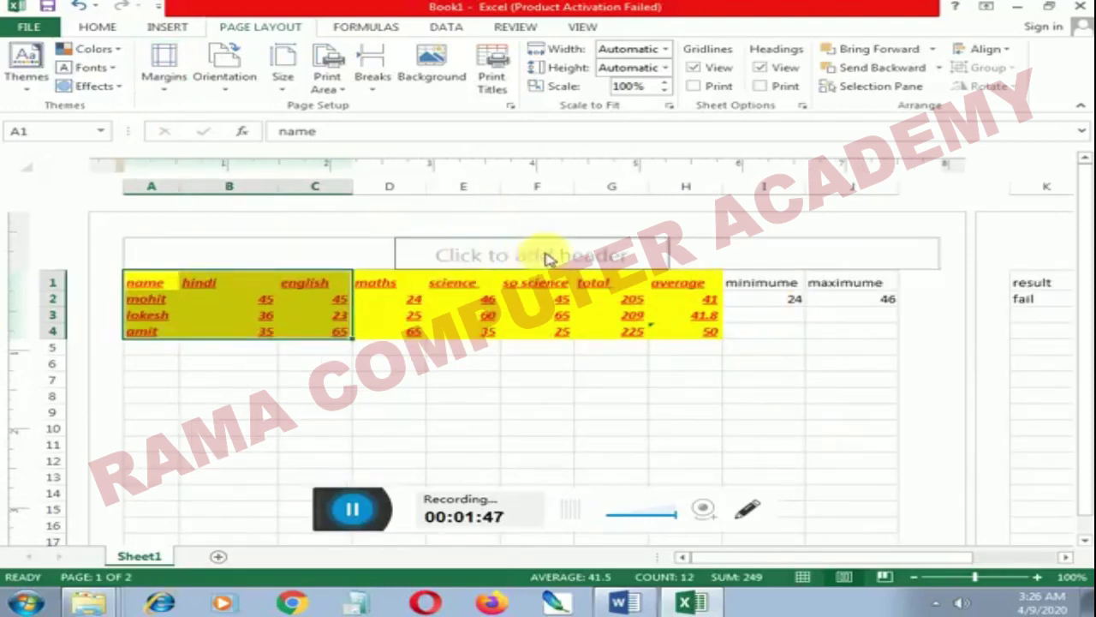
Examine the page with its changed margins, checking how the marks table fits between the page edges
scroll(553, 259, "down", 3)
scroll(553, 259, "down", 2)
scroll(553, 259, "down", 3)
scroll(553, 259, "up", 8)
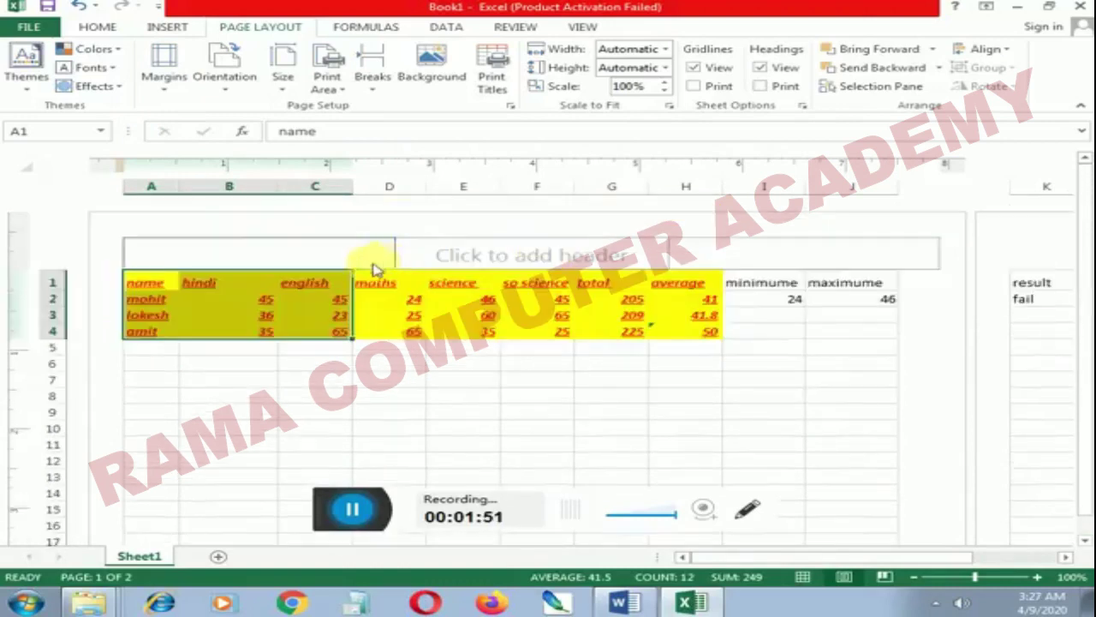
scroll(331, 336, "down", 1)
scroll(351, 328, "up", 1)
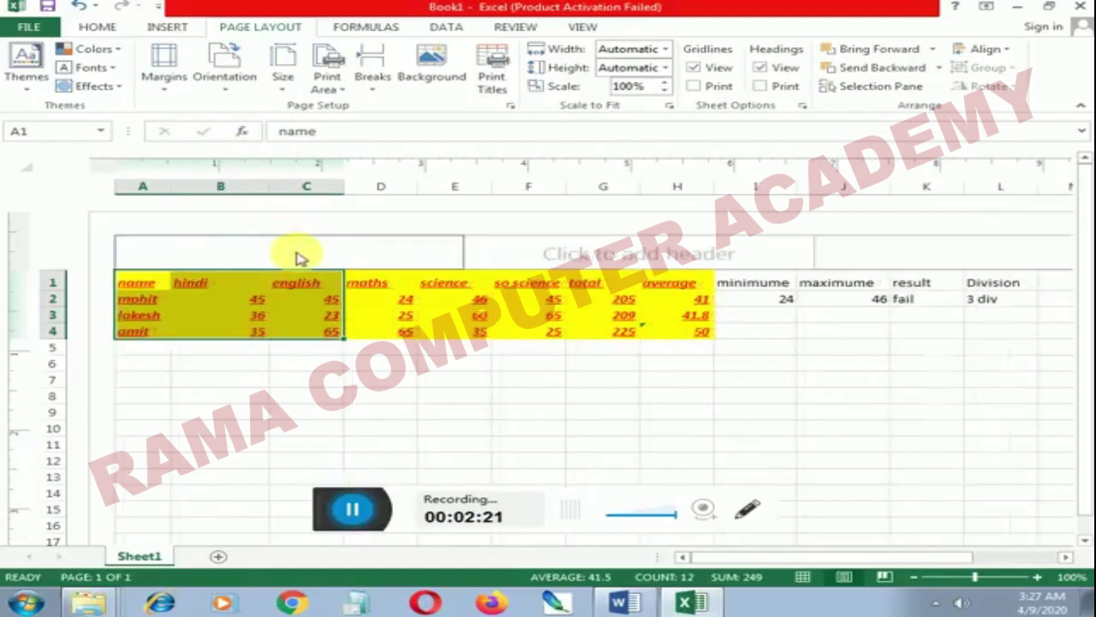
Examine the page in landscape and in portrait orientation, down to the footer and back to the marks table
scroll(300, 259, "down", 2)
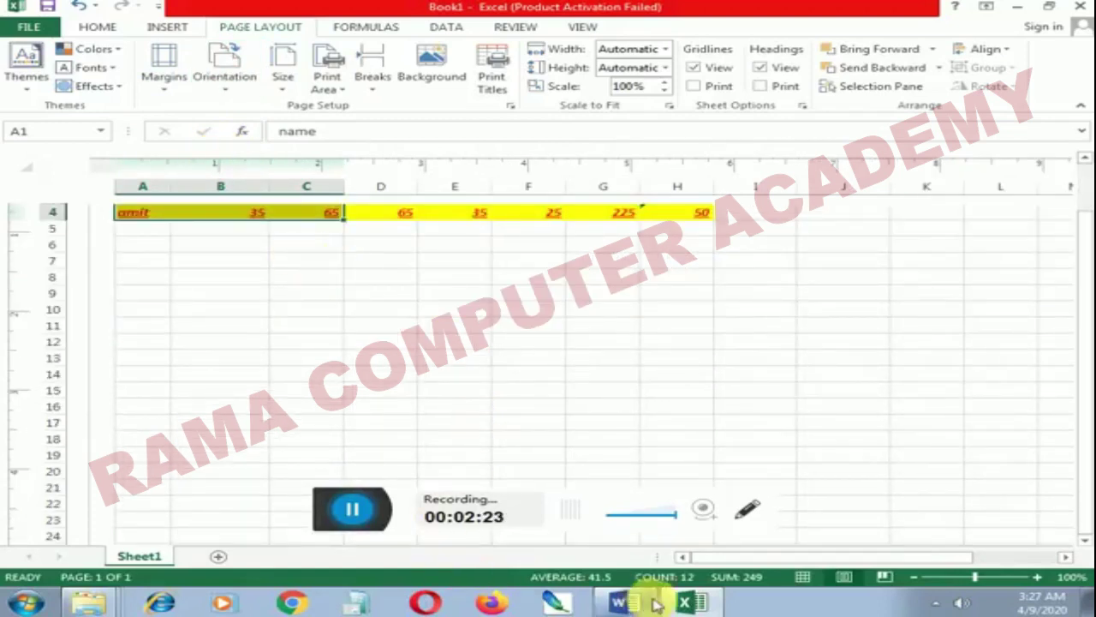
left_click_drag(715, 557, 702, 576)
scroll(286, 342, "down", 5)
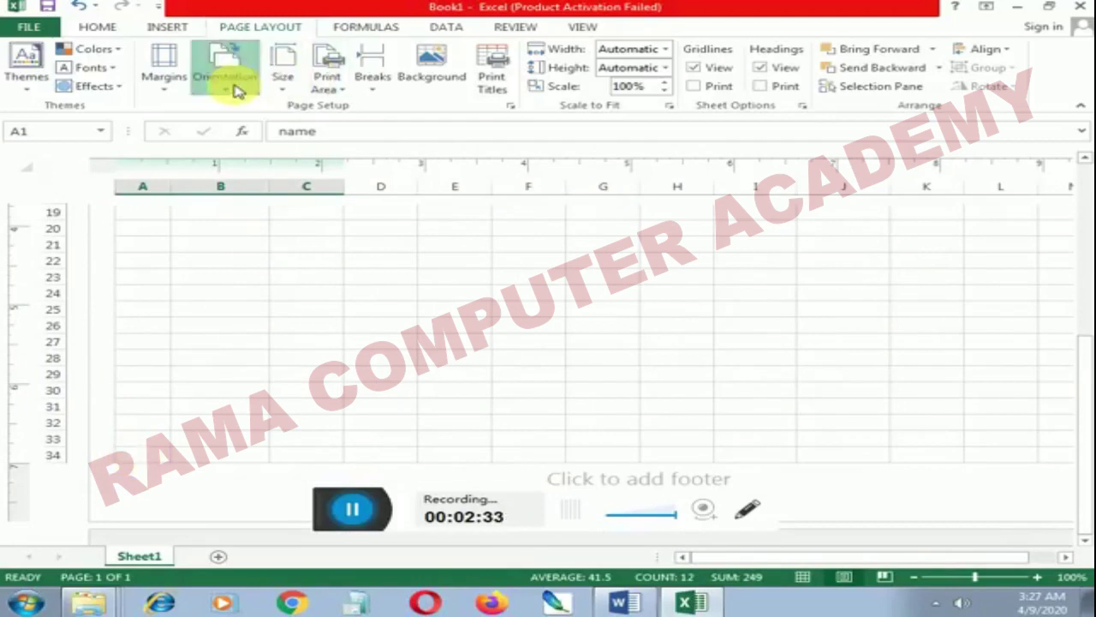
scroll(169, 238, "down", 3)
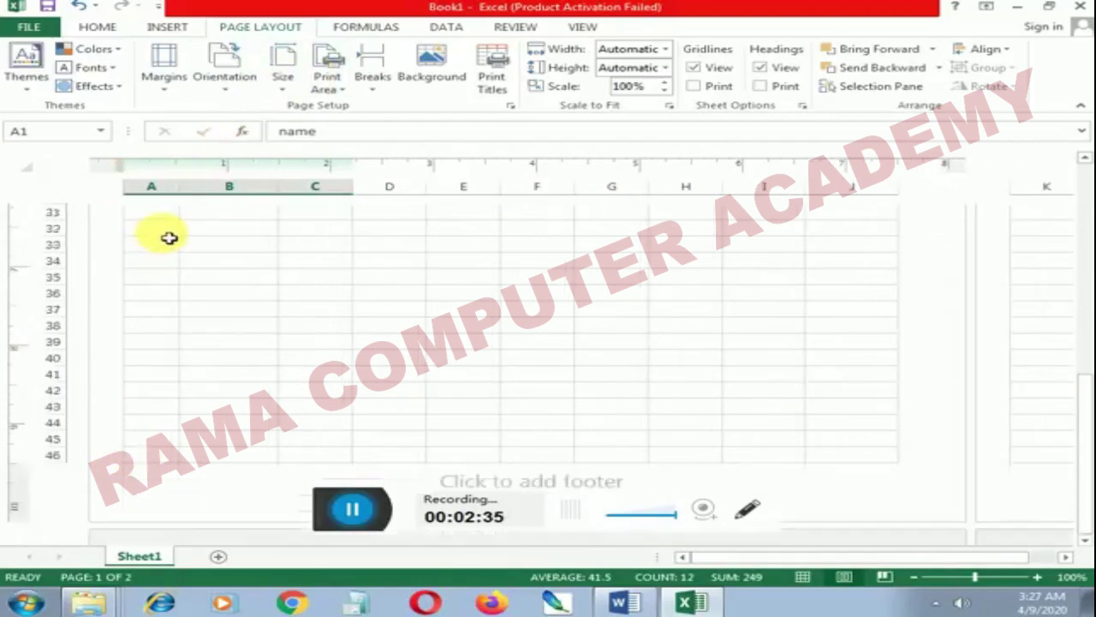
scroll(169, 238, "down", 3)
scroll(168, 238, "up", 12)
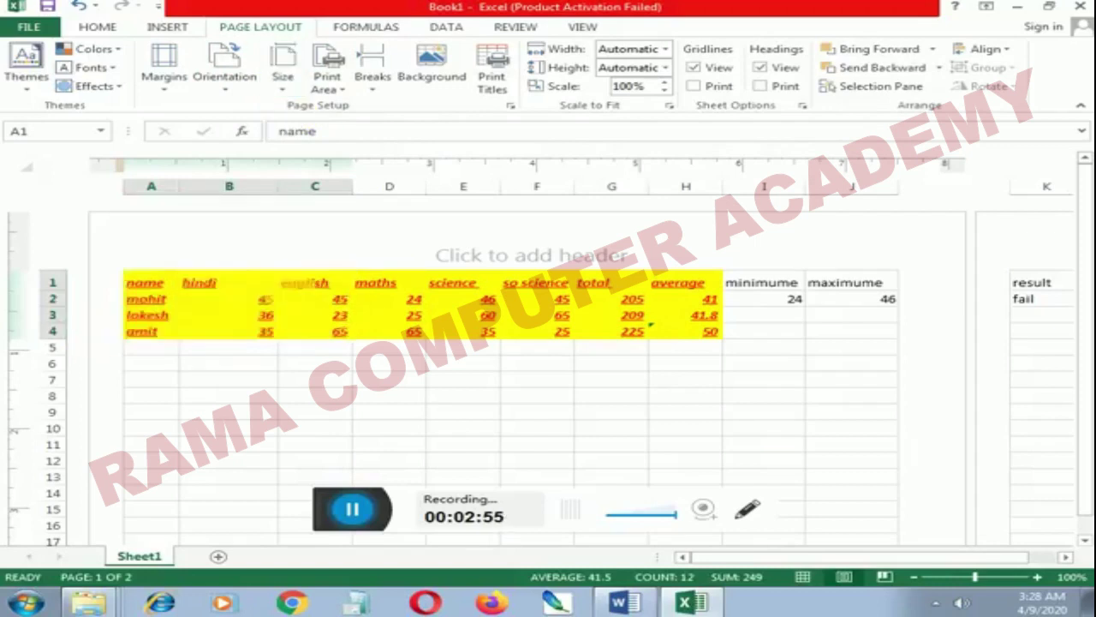
Examine the page with the changed paper size, down to its last row and back to the marks table
scroll(374, 279, "down", 8)
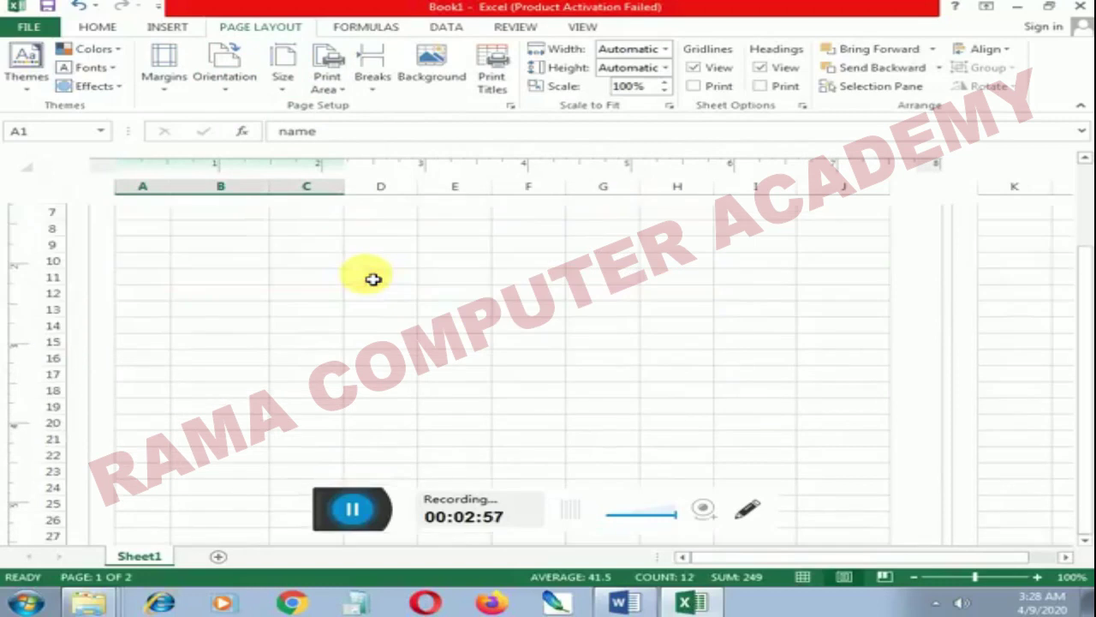
scroll(374, 279, "down", 2)
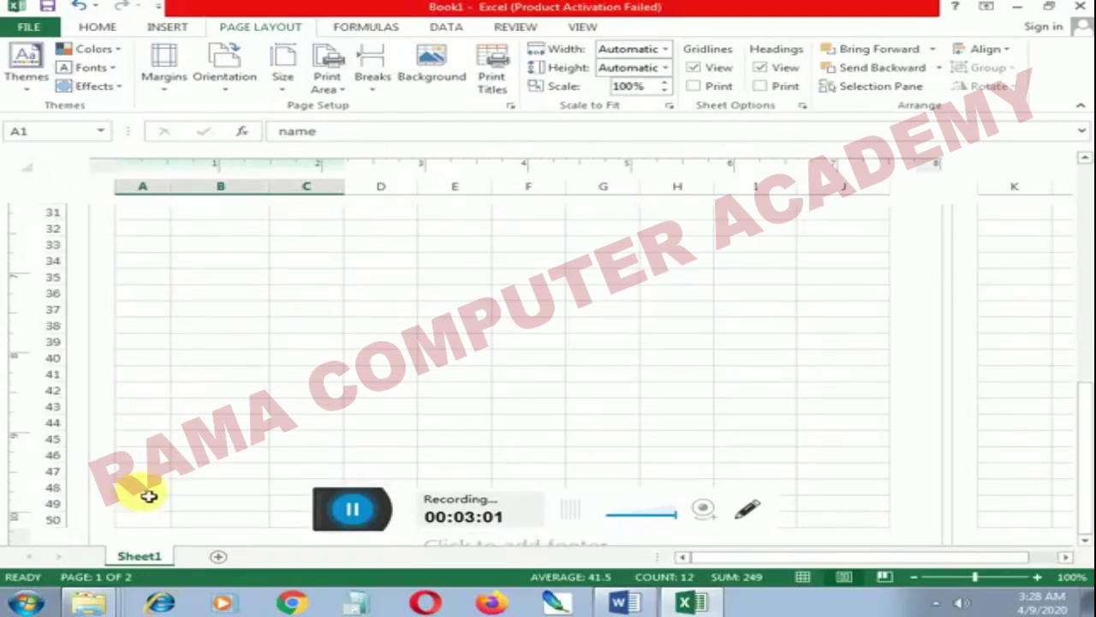
scroll(150, 489, "up", 10)
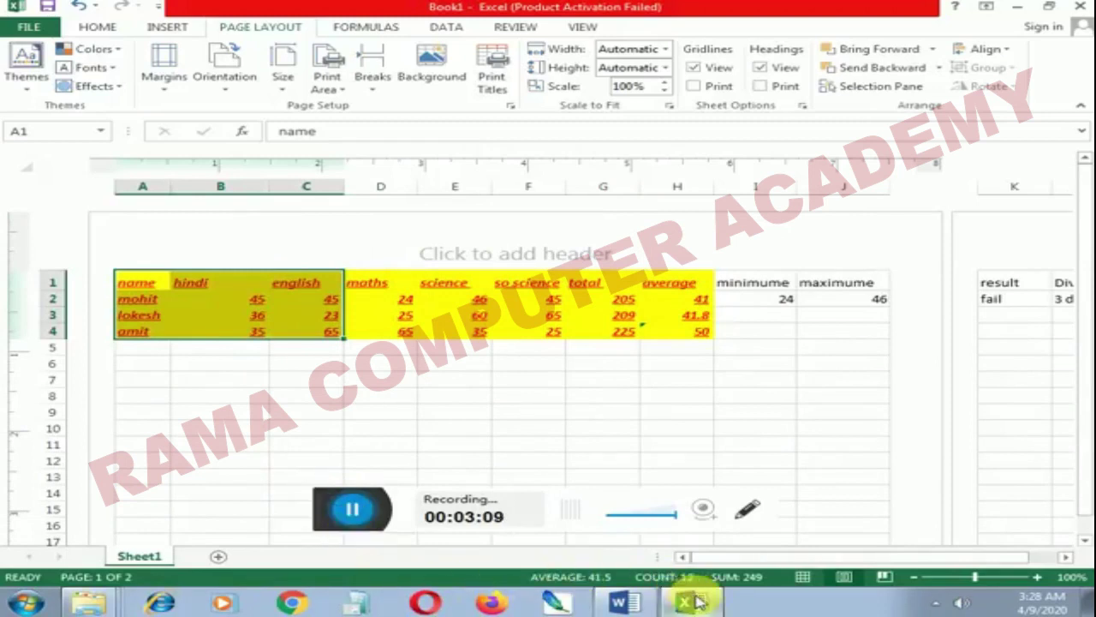
Check the formatting topic list in Word, switch back to Excel and return the worksheet to Normal view
left_click(644, 604)
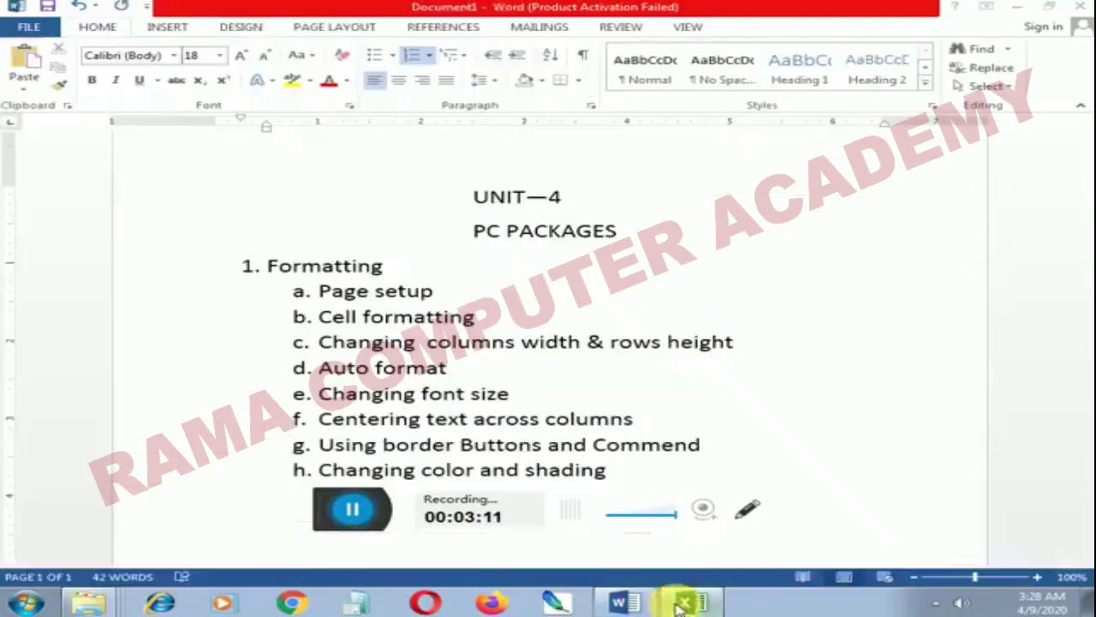
left_click(689, 604)
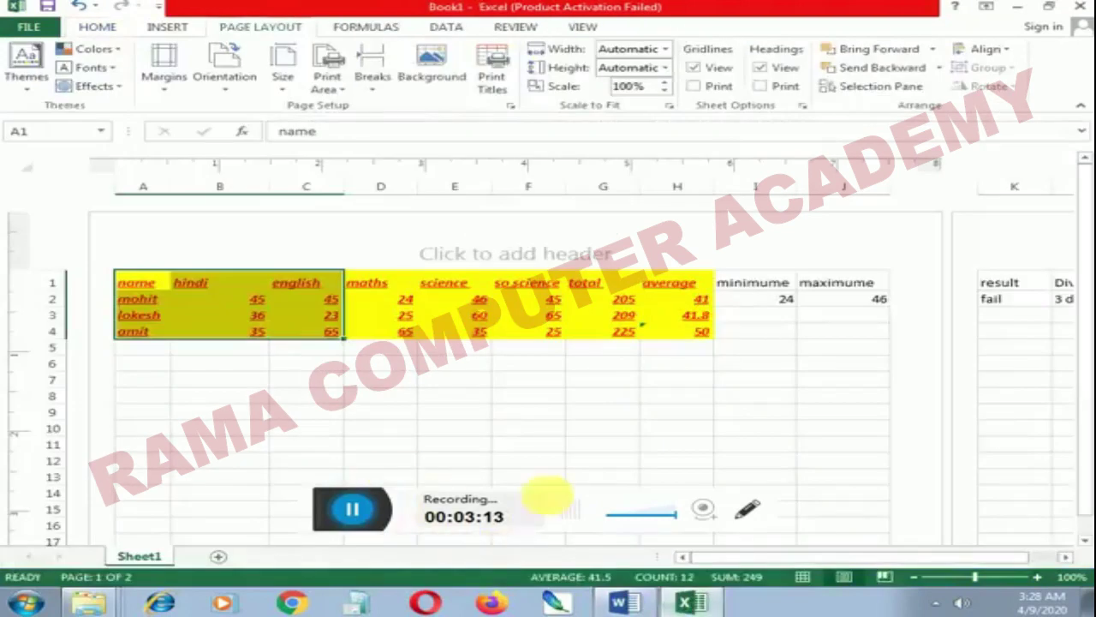
left_click(93, 29)
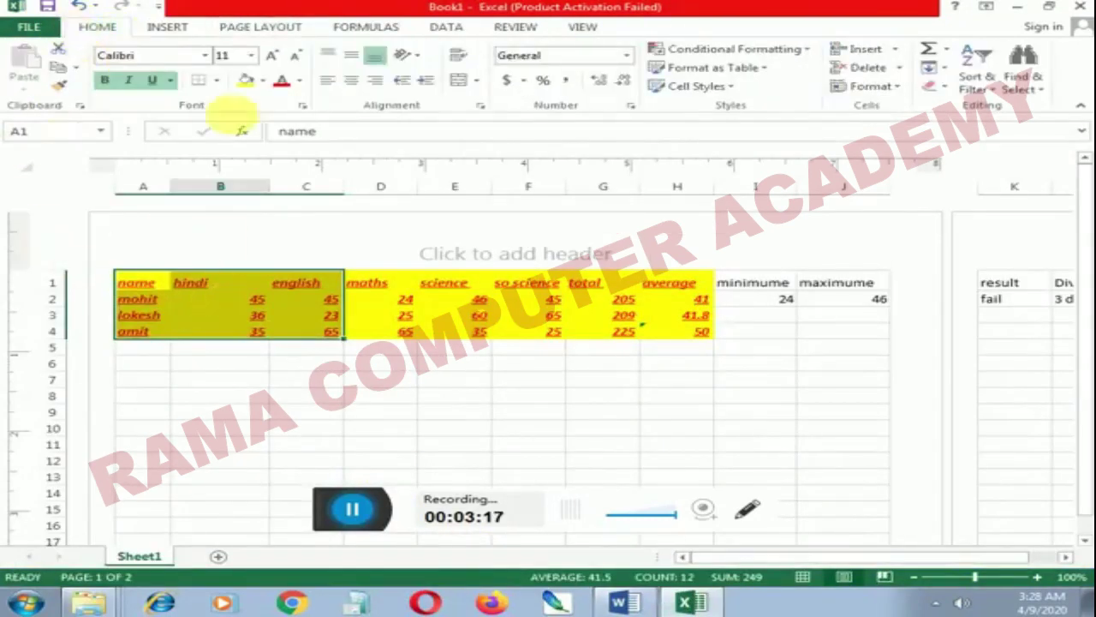
left_click(584, 28)
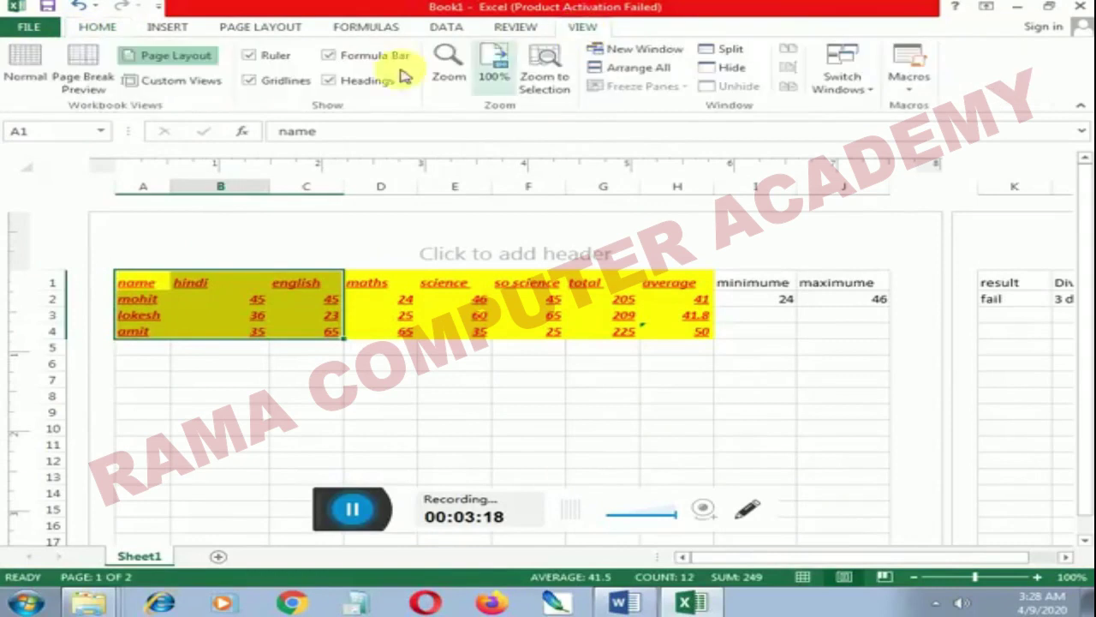
left_click(25, 70)
Clear all cell formatting from A1:H5 of the marks table while keeping its contents
left_click_drag(73, 184, 586, 249)
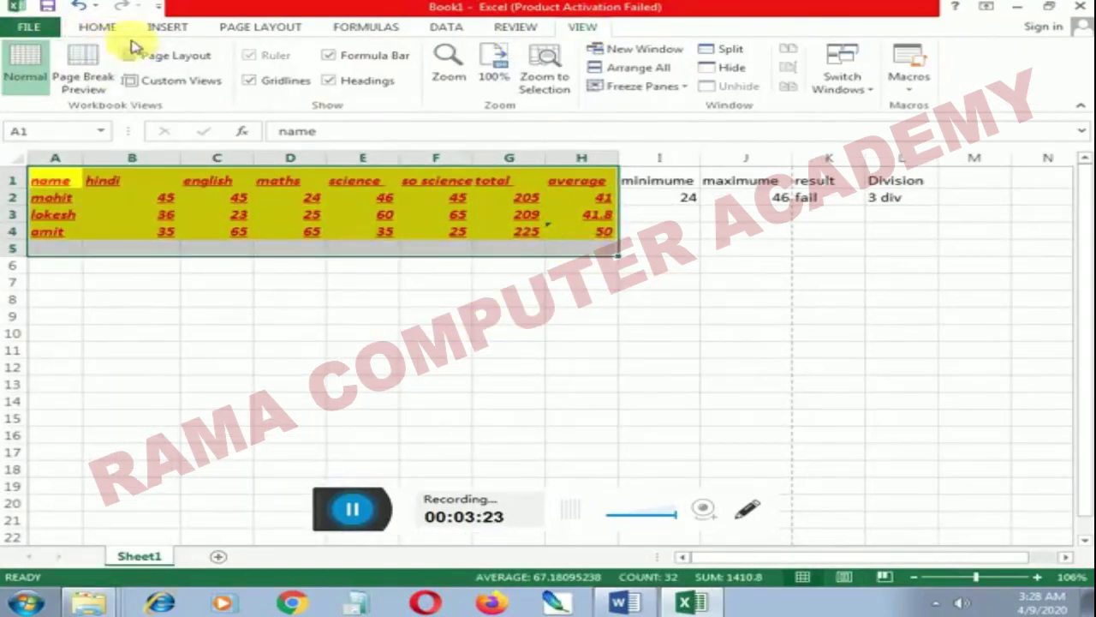
left_click(101, 27)
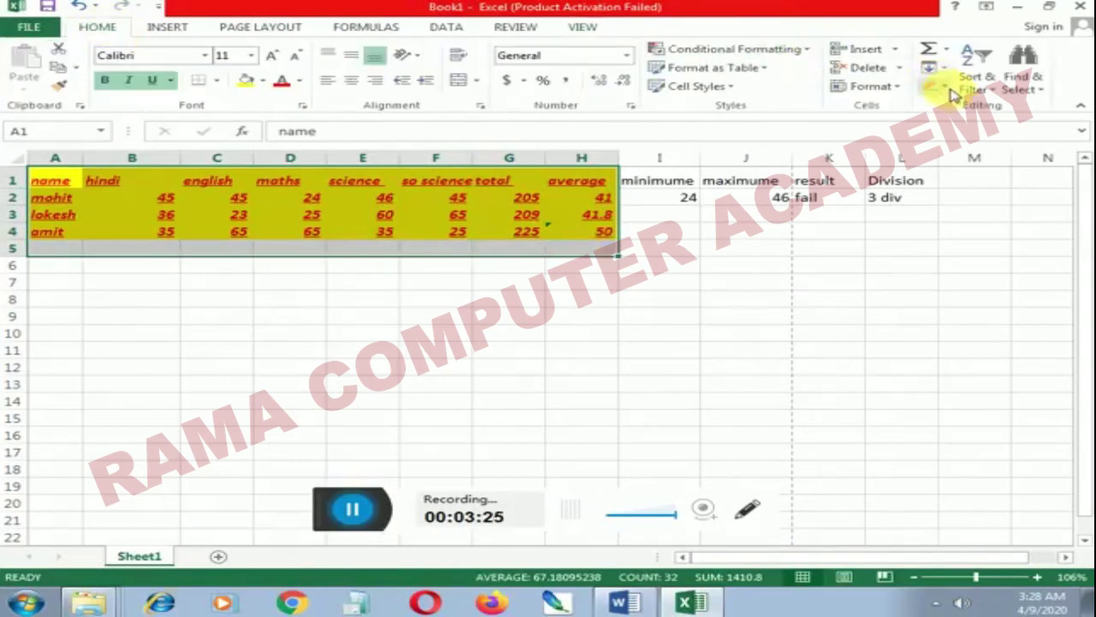
left_click(966, 127)
left_click(163, 316)
Format the whole table A1:L4 in Adobe Caslon Pro with bold, italic and underline
left_click_drag(49, 183, 903, 237)
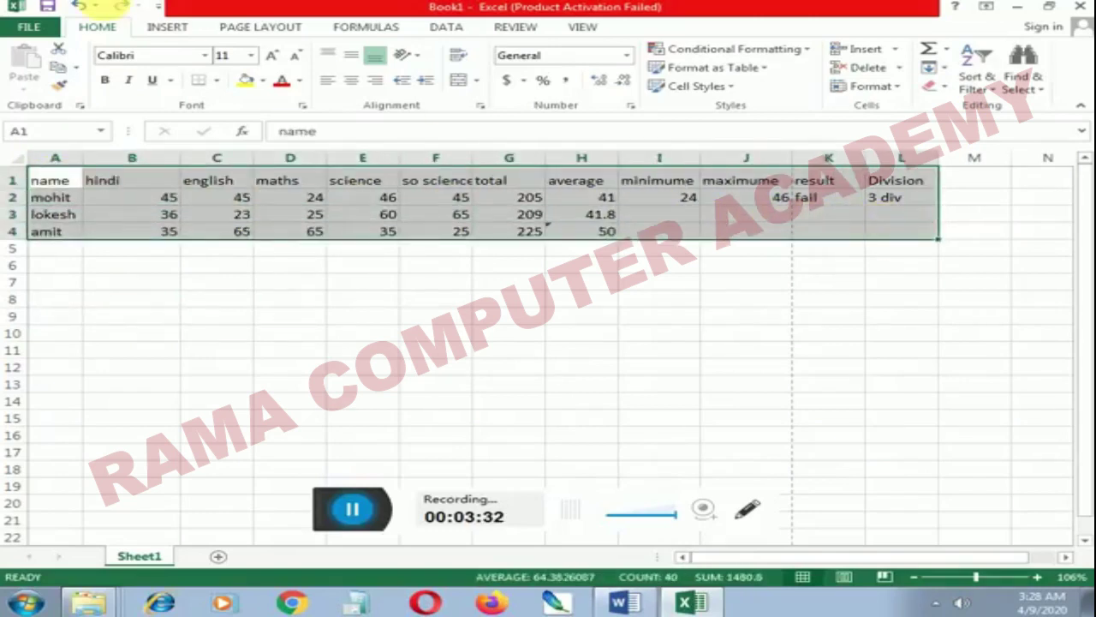
left_click(205, 55)
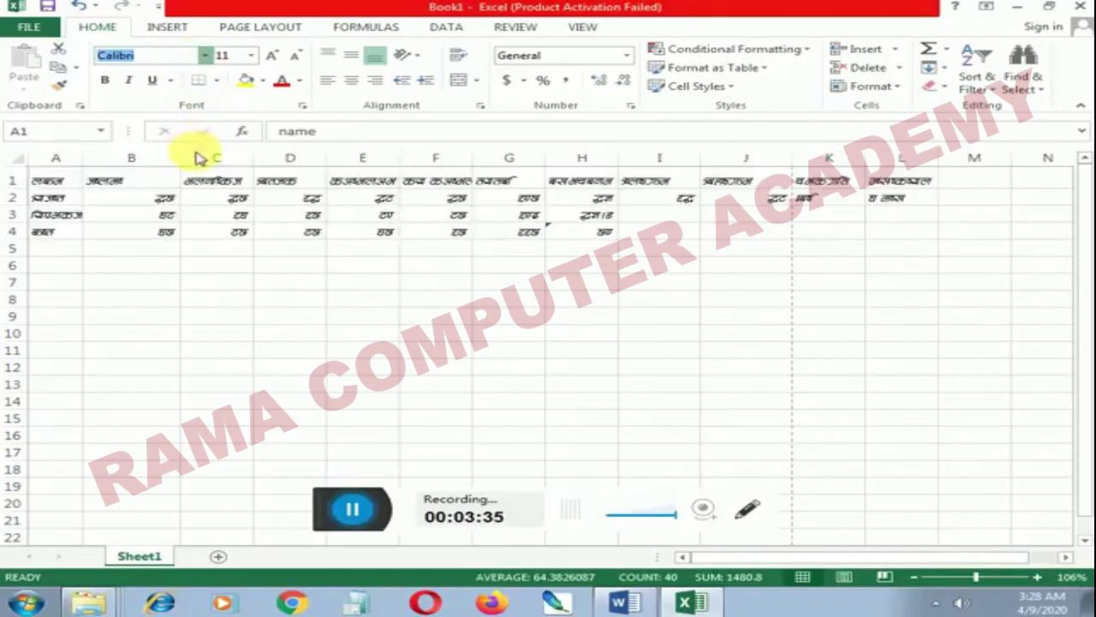
left_click(210, 196)
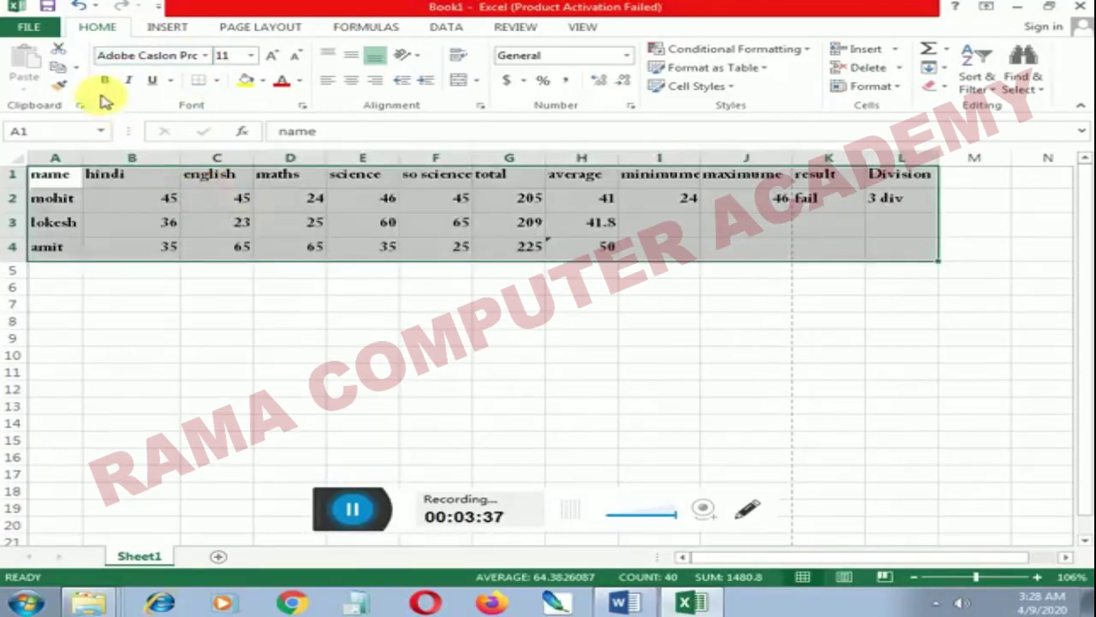
left_click(128, 79)
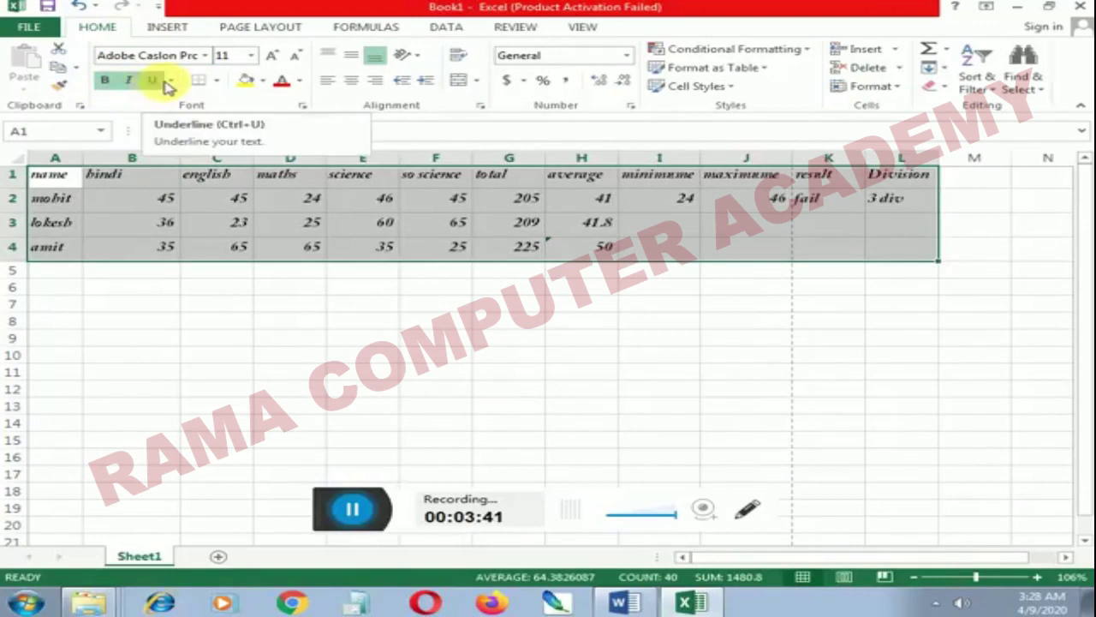
left_click(154, 80)
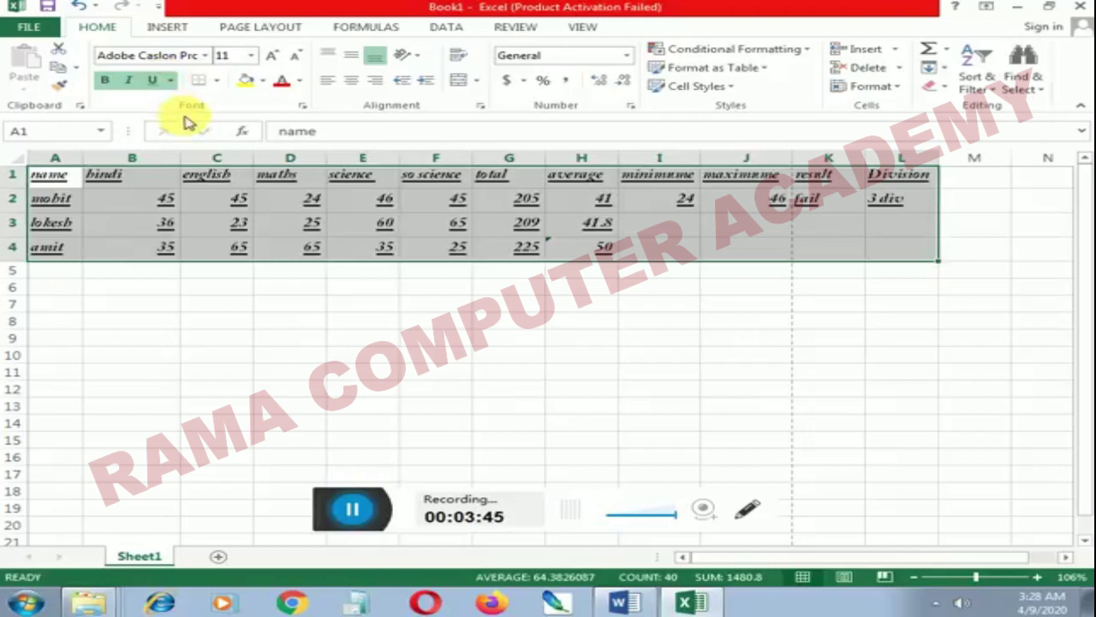
Fill the table A1:L4 with yellow and set its font color to red
left_click(254, 80)
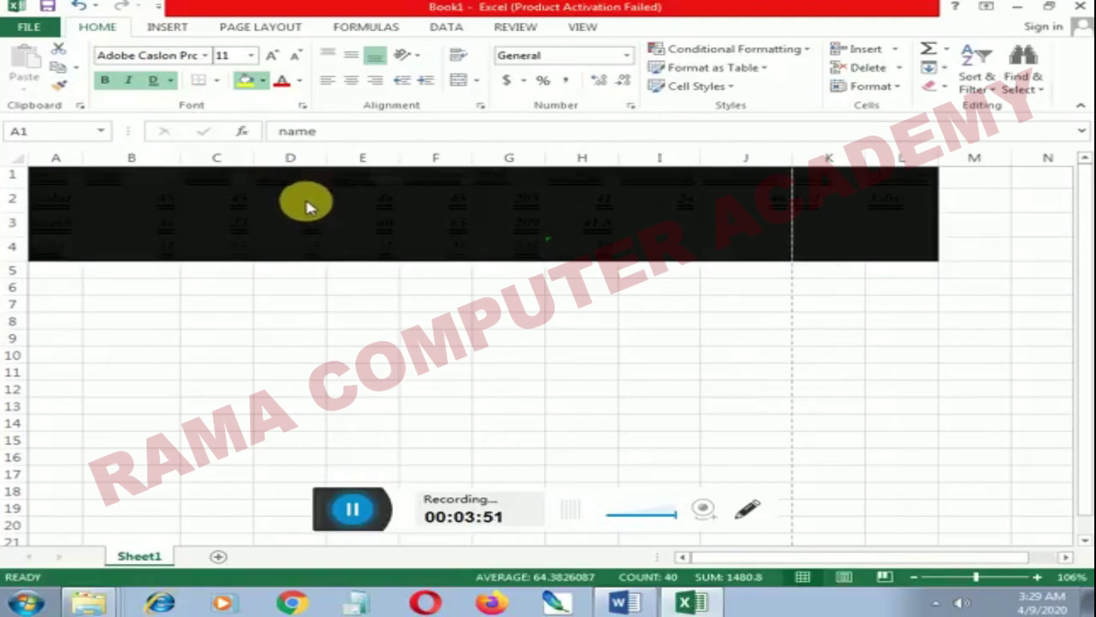
key("ctrl+z")
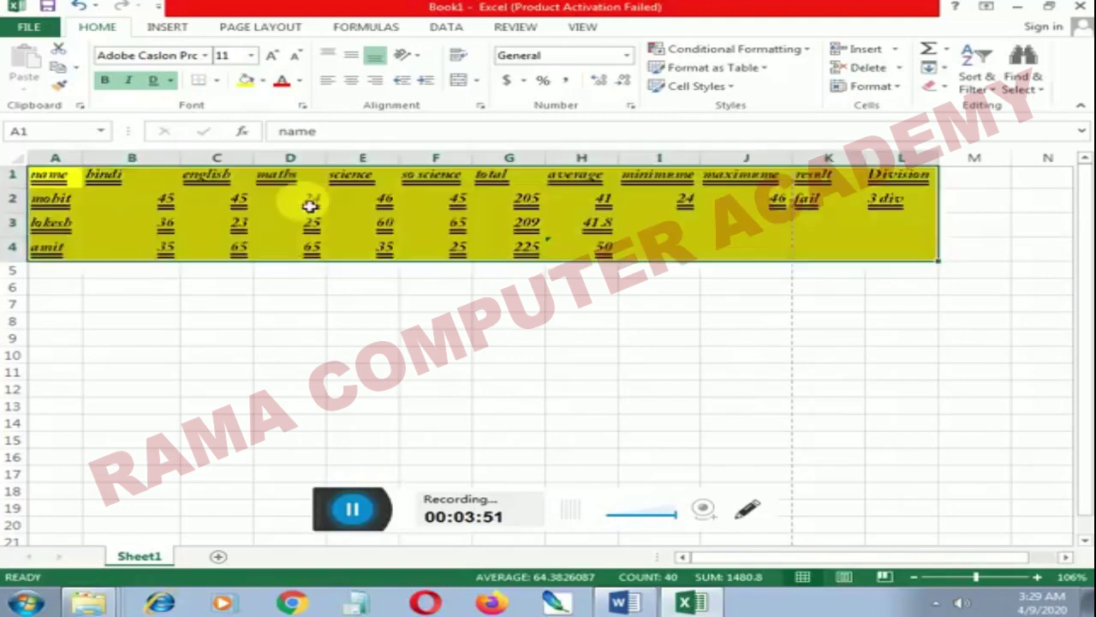
left_click(299, 80)
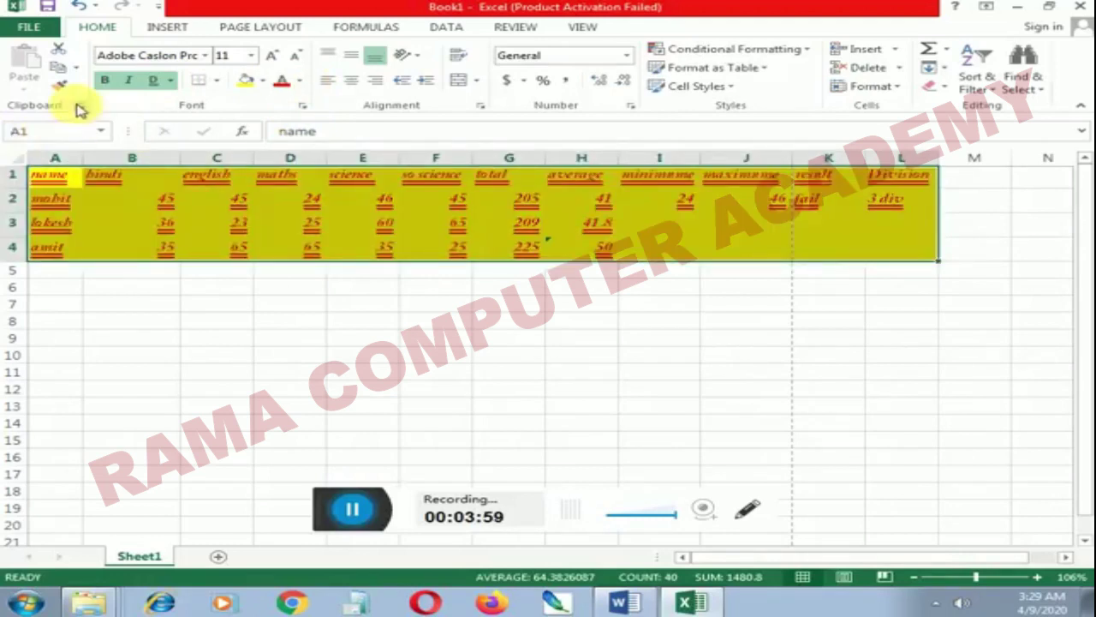
Clear the formatting from I1:L4, the minimume, maximume, result and Division columns
left_click(108, 180)
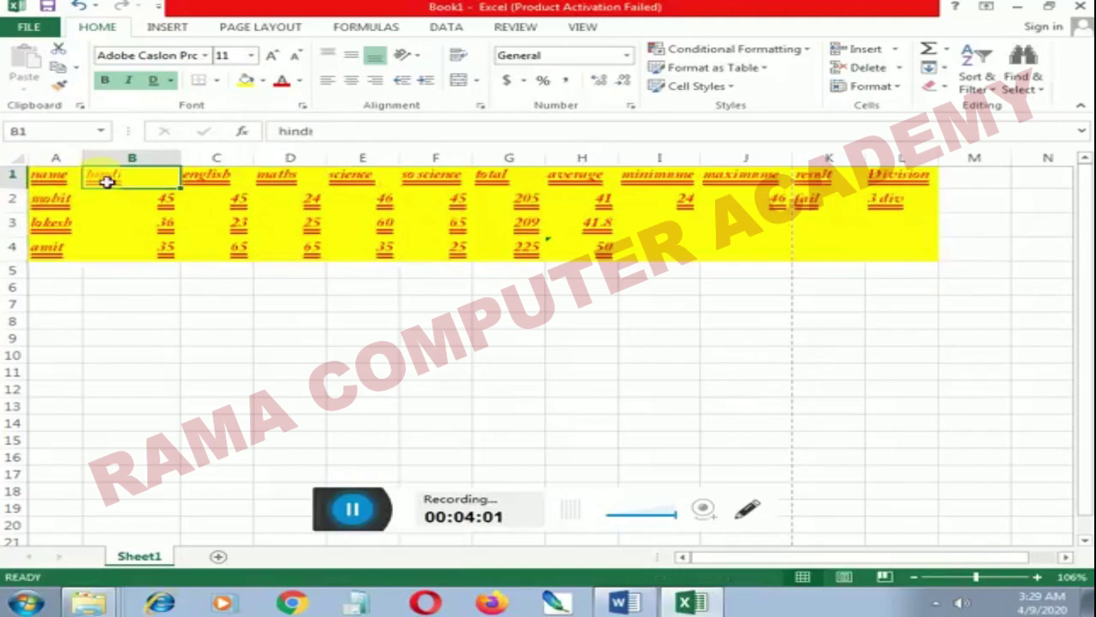
left_click_drag(644, 179, 940, 263)
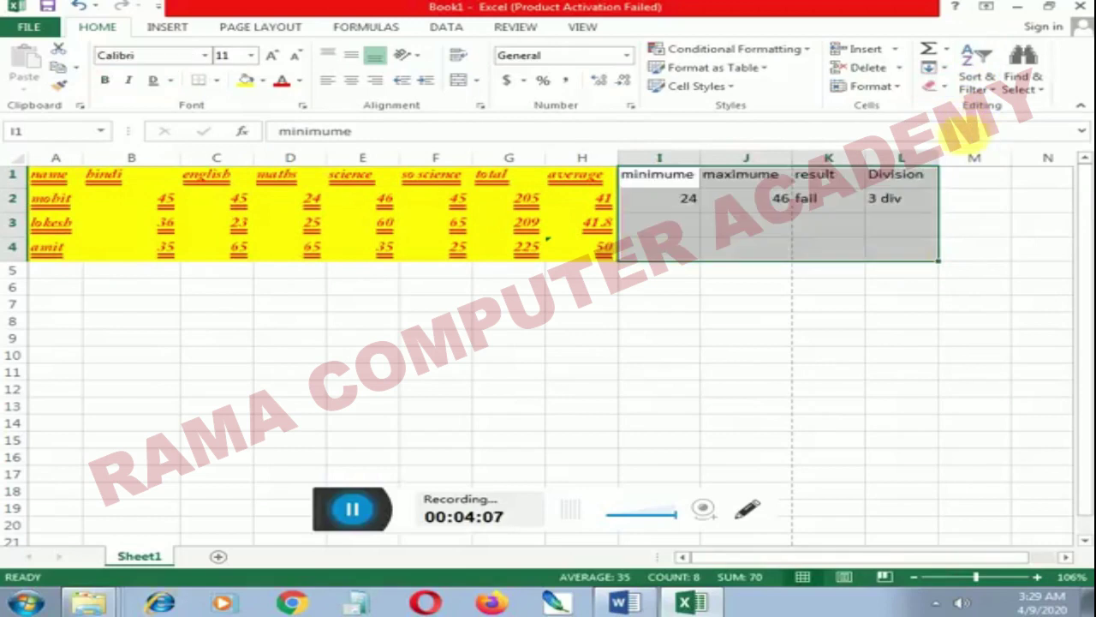
left_click(94, 321)
Copy the formatting of A1:H4 onto I1:L2 with Format Painter
left_click_drag(68, 174, 592, 263)
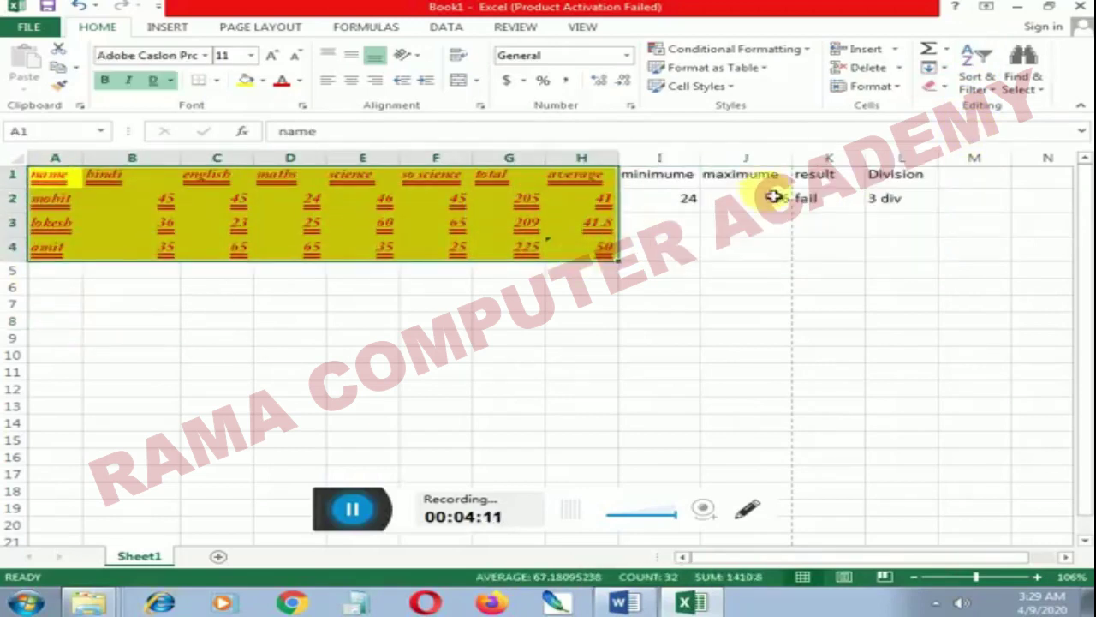
left_click(60, 89)
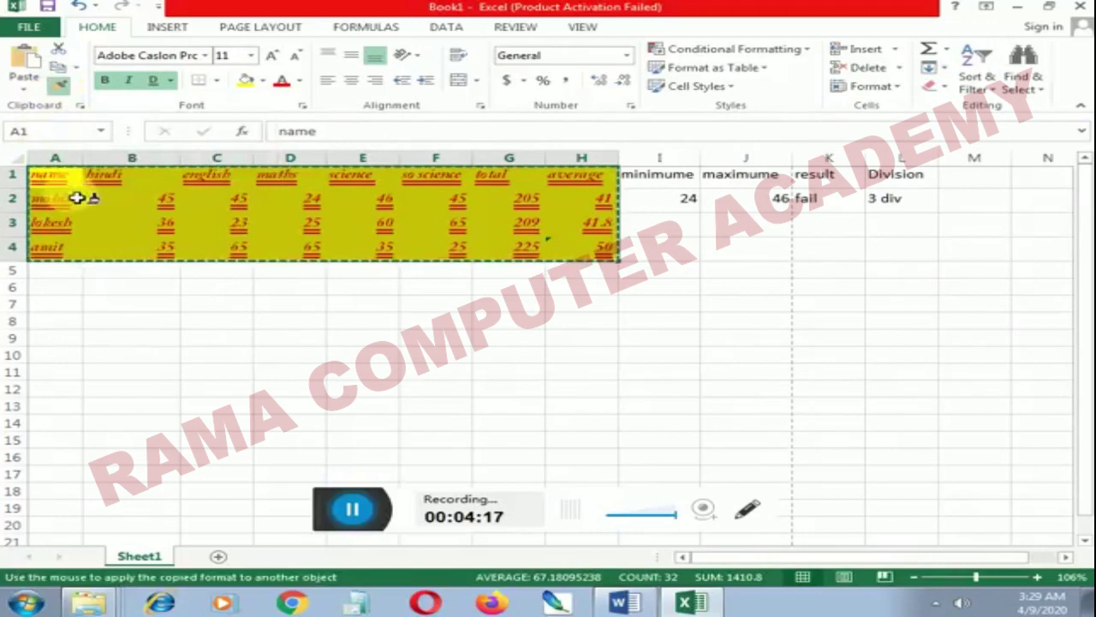
left_click(664, 180)
mouse_move(664, 180)
left_mouse_down()
mouse_move(910, 206)
mouse_move(895, 204)
left_mouse_up()
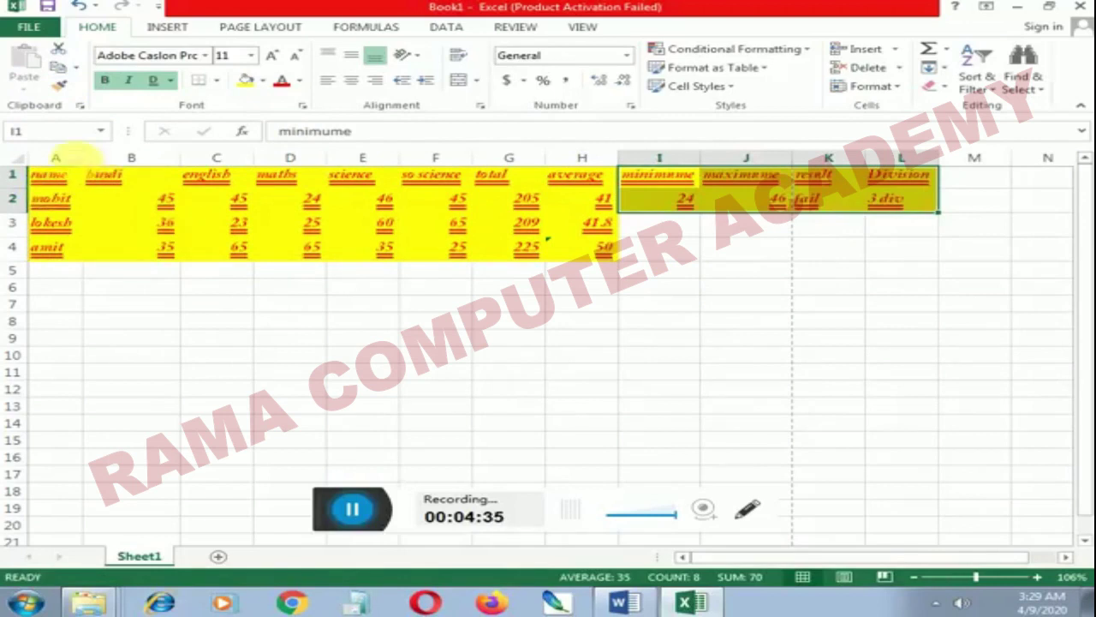
Widen column A and increase the height of row 1 to about 31.5
left_click_drag(86, 164, 121, 168)
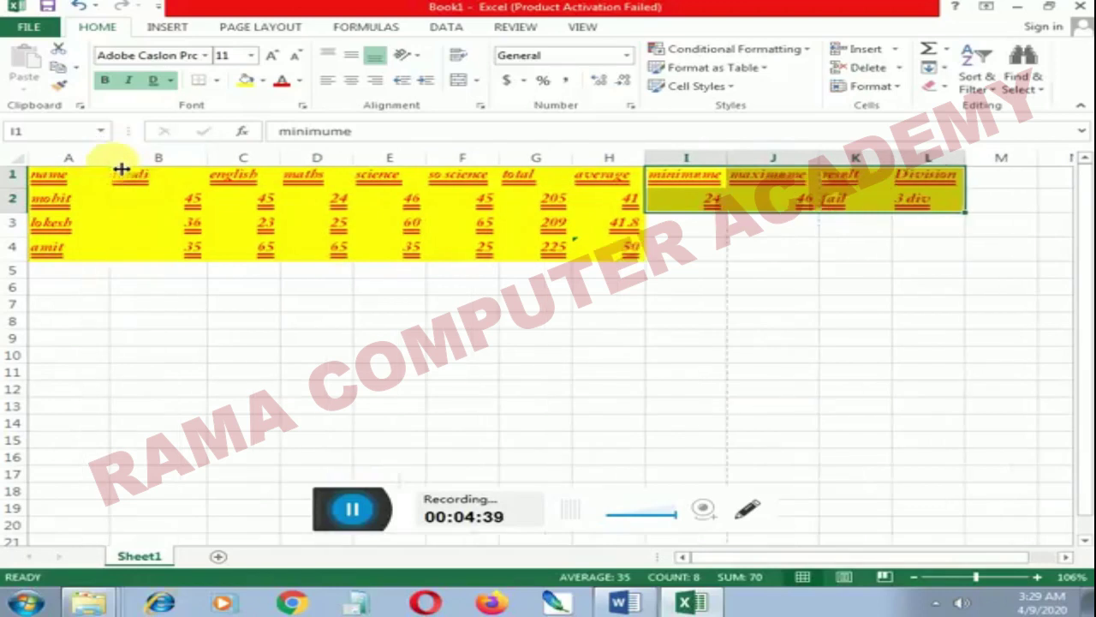
left_click(36, 185)
left_click_drag(31, 188, 39, 210)
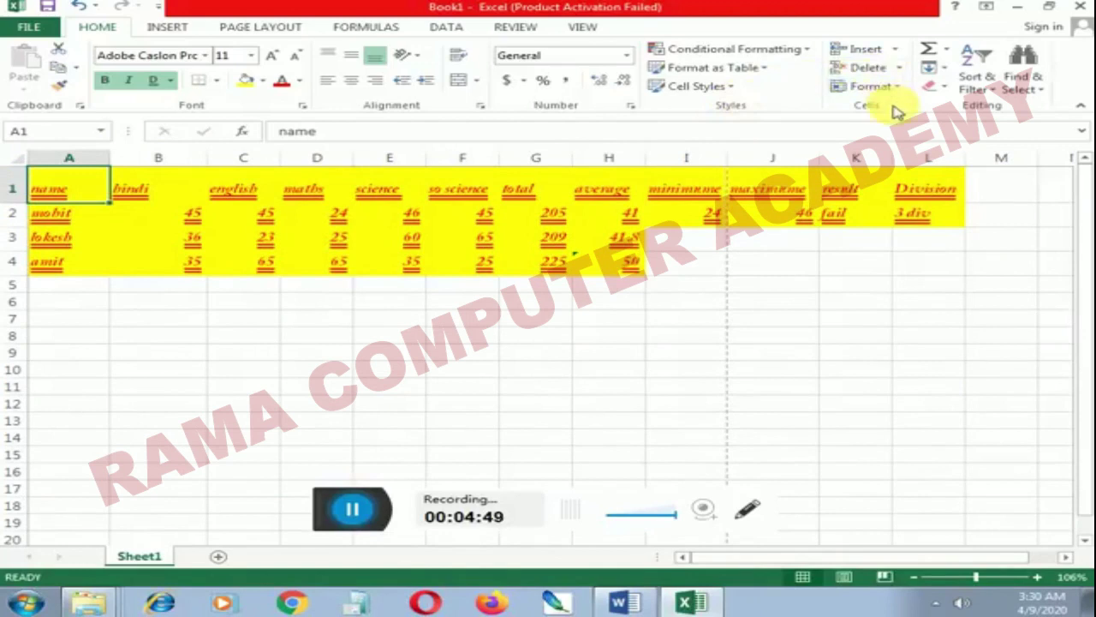
Check the exact row heights of rows 1 and 2 without changing them
left_click(907, 124)
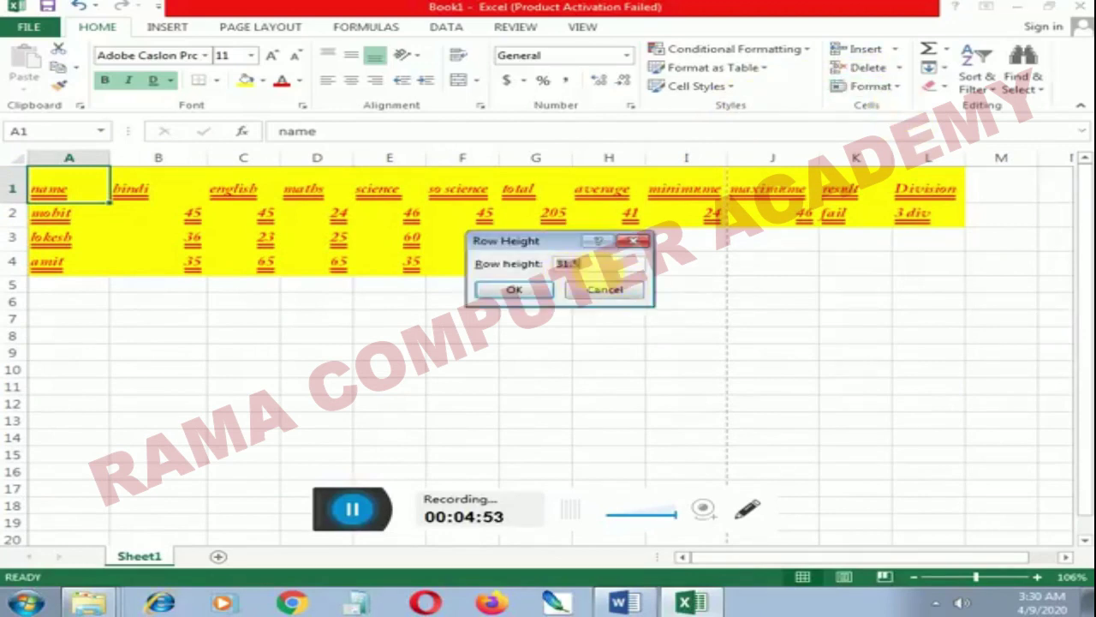
left_click(633, 240)
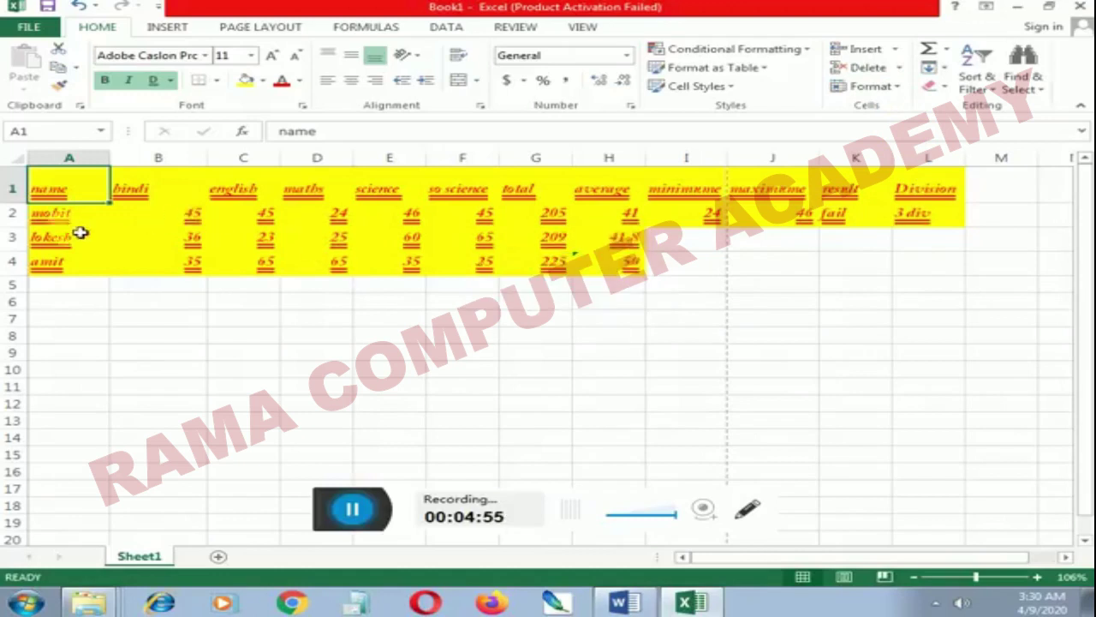
left_click(50, 221)
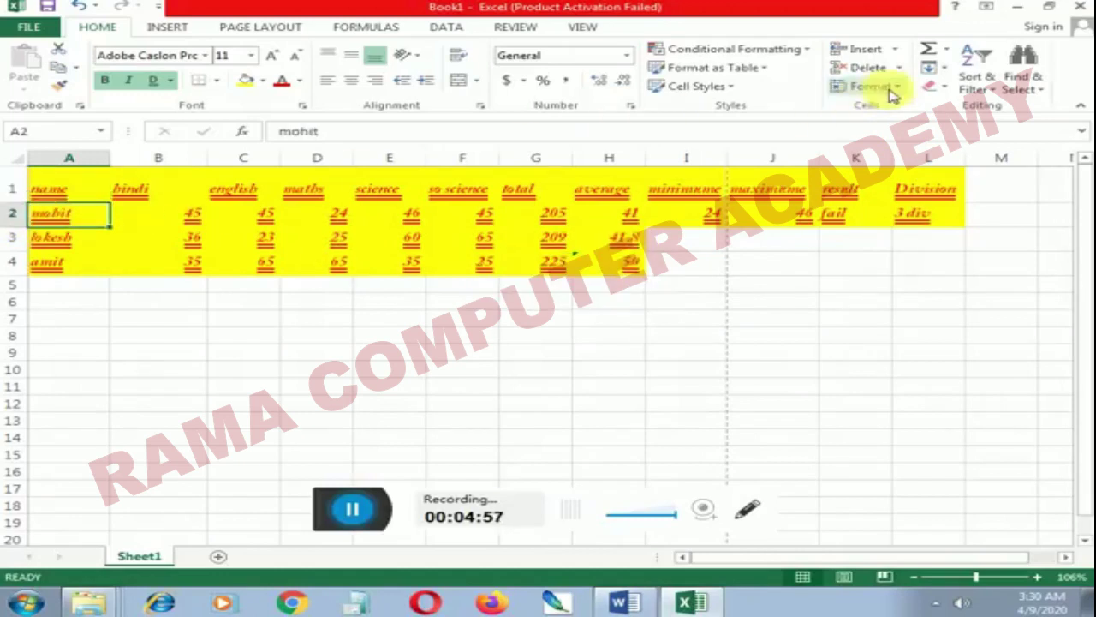
key("alt+h")
key("o")
key("h")
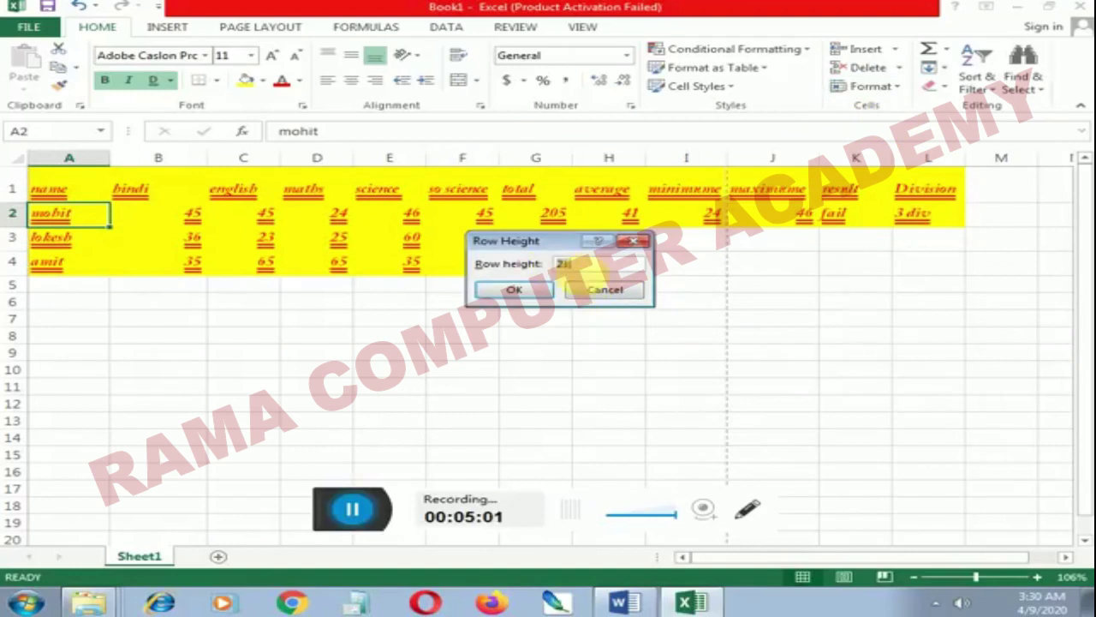
left_click(641, 242)
Increase the font size of A1:H4 by five increments
left_click_drag(88, 197, 587, 274)
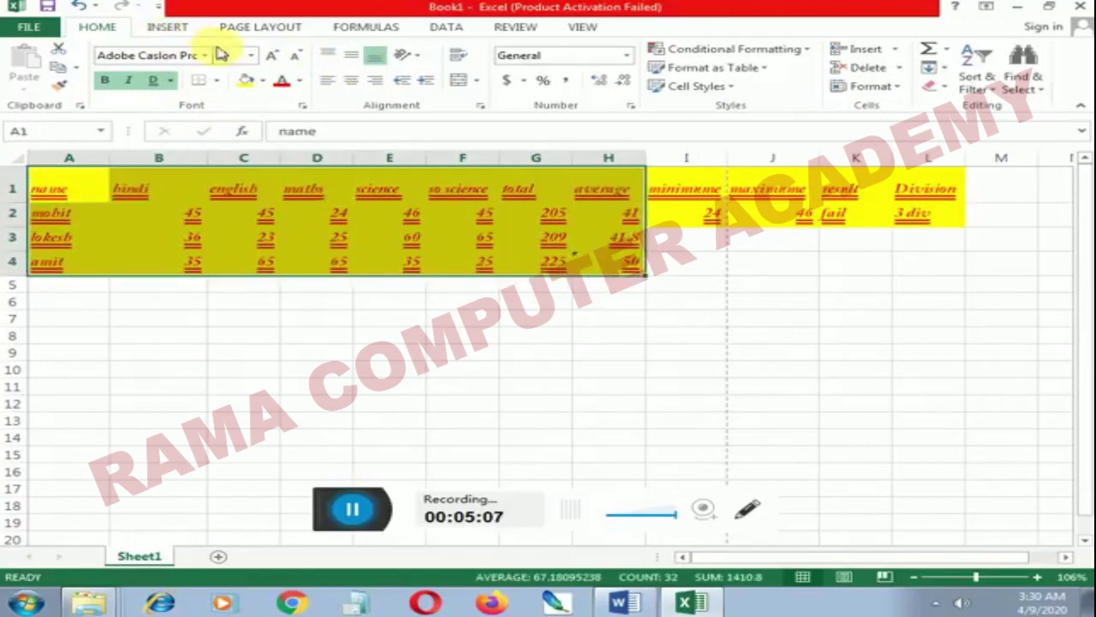
left_click(267, 56)
left_click(268, 57)
left_click(267, 57)
left_click(267, 57)
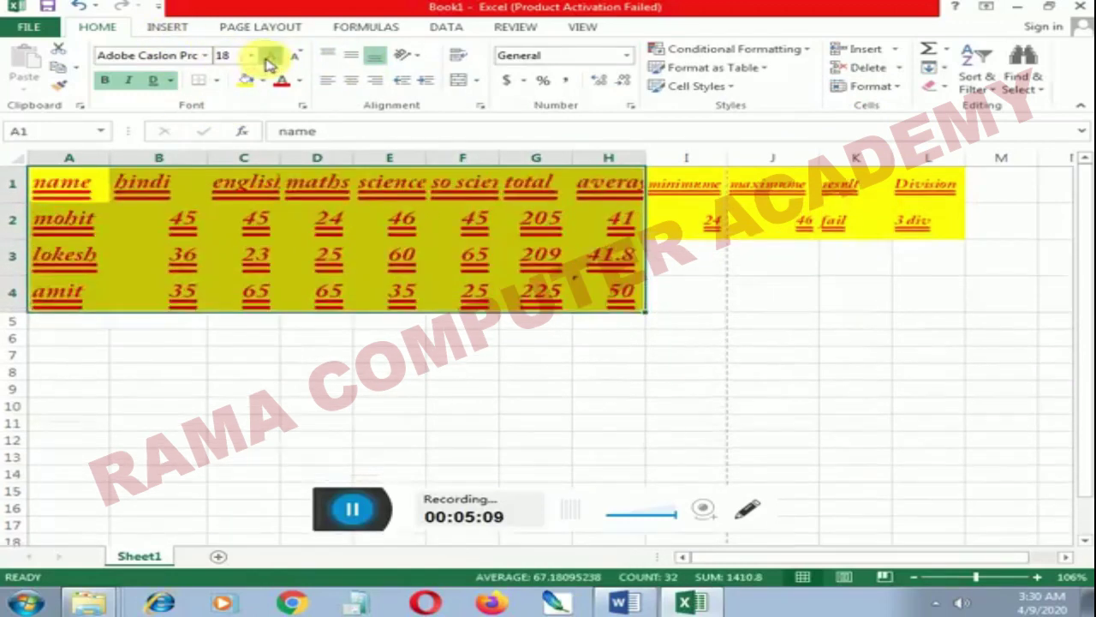
left_click(267, 57)
Decrease the font size of A1:H4 back to 11
left_click(290, 56)
left_click(289, 57)
left_click(289, 57)
left_click(290, 57)
left_click(290, 57)
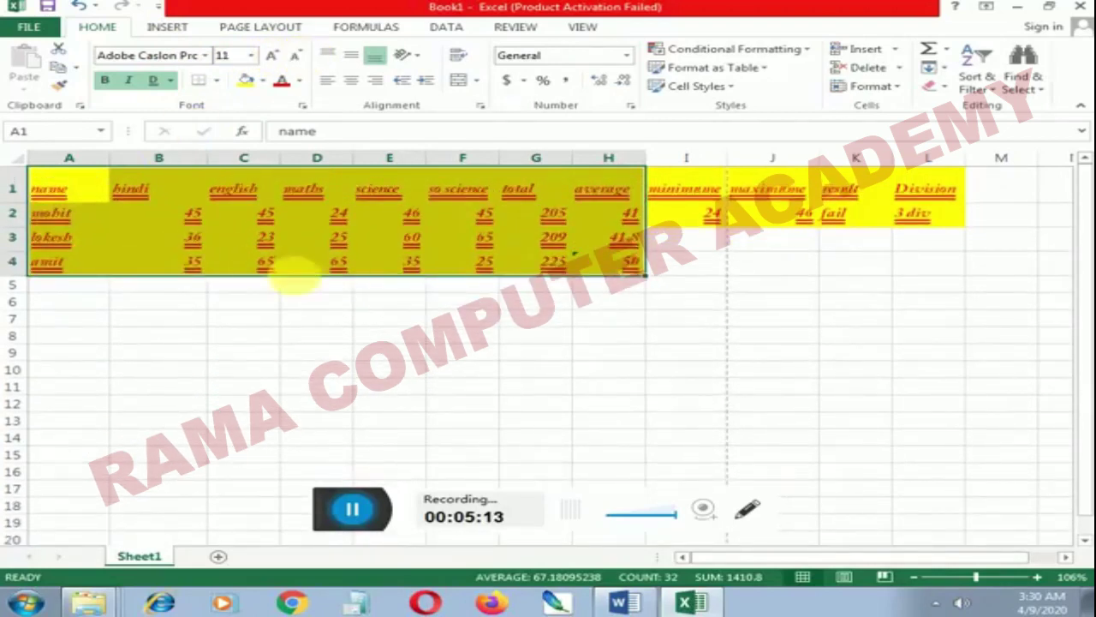
left_click(347, 244)
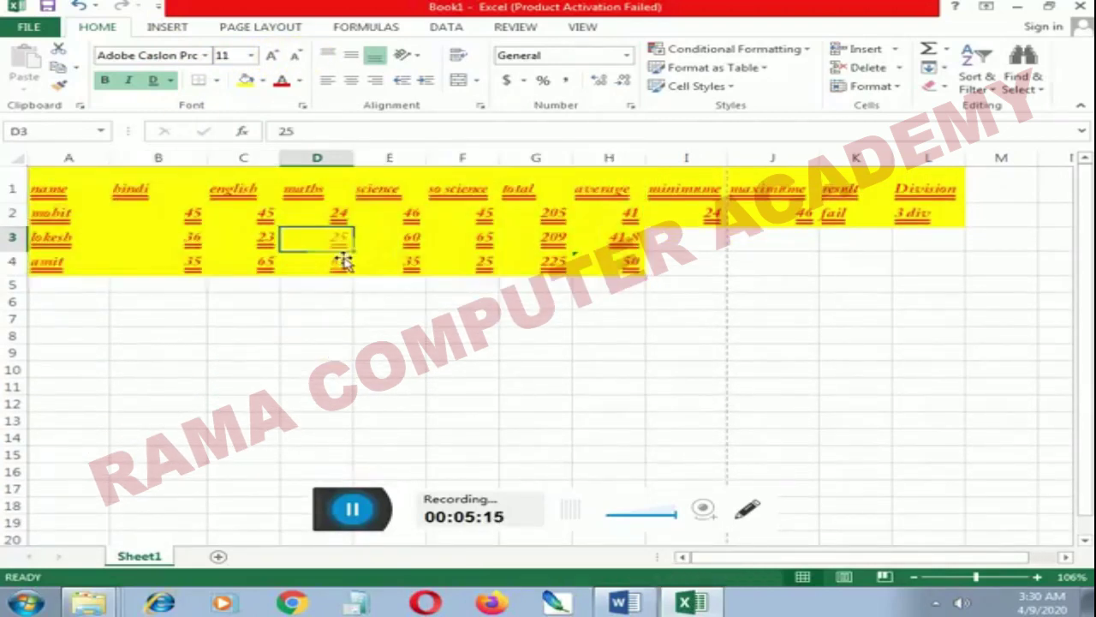
Check the exact column width of column B, the hindi column, without changing it
left_click(141, 197)
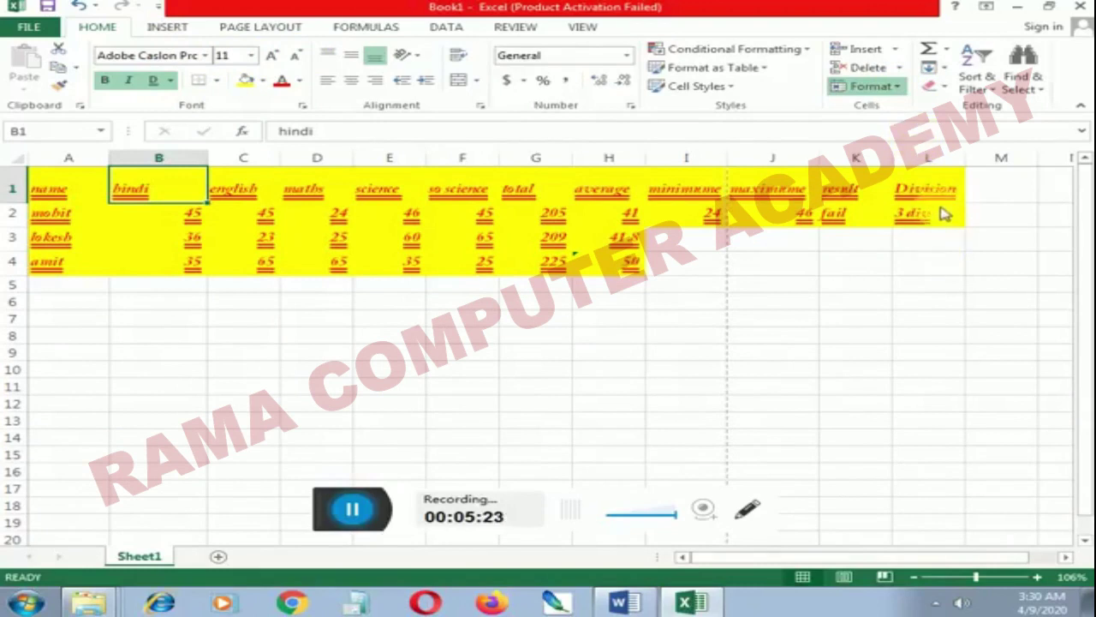
key("alt+h")
key("o")
key("w")
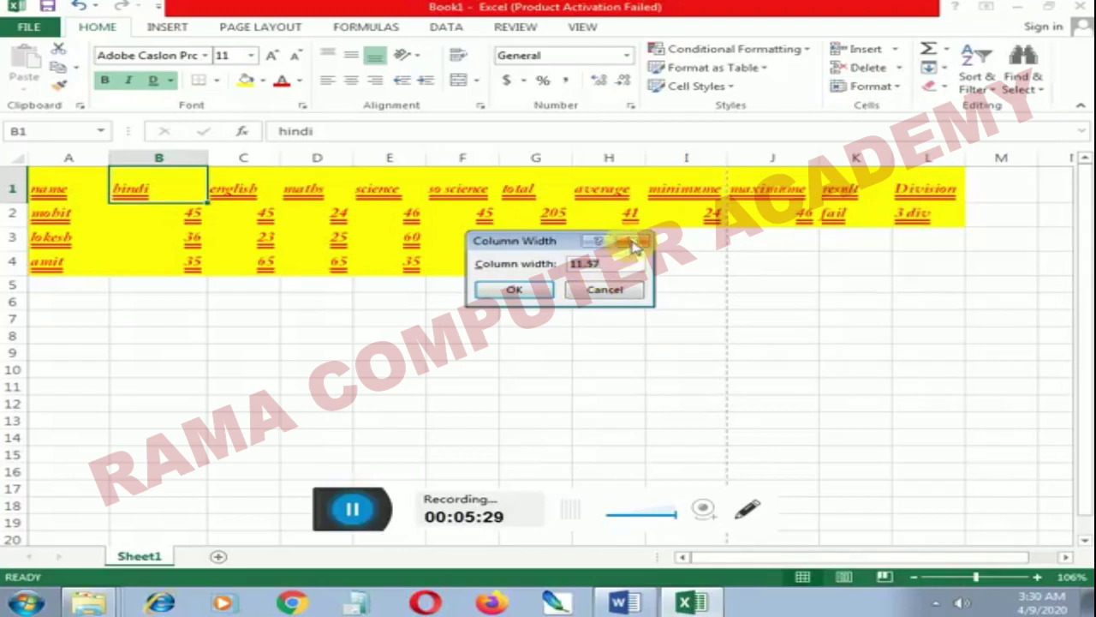
left_click(636, 243)
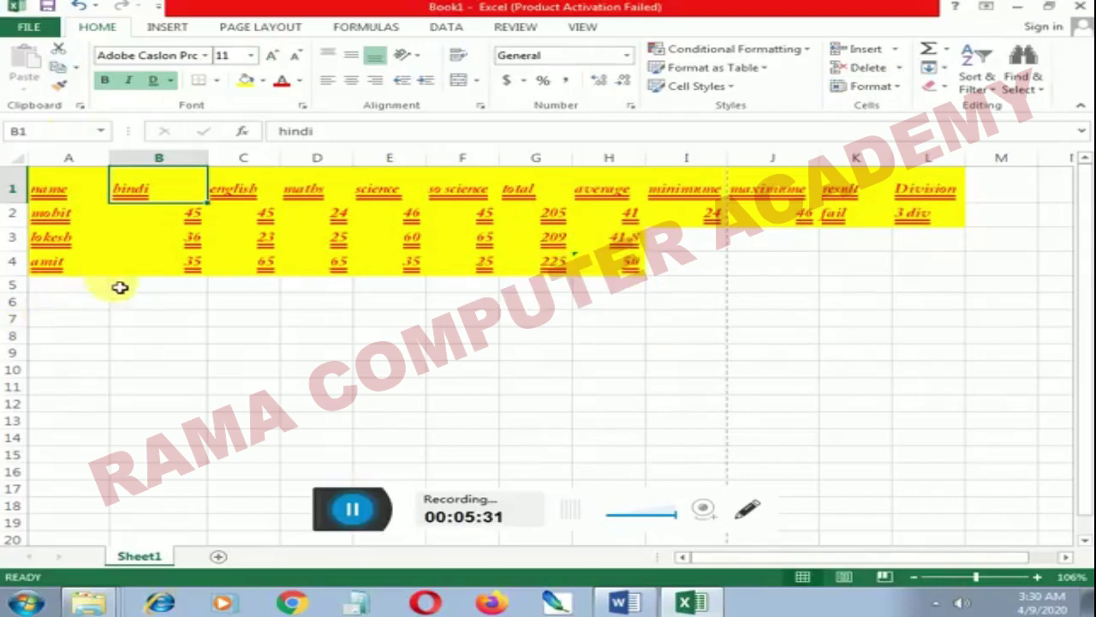
left_click(174, 274)
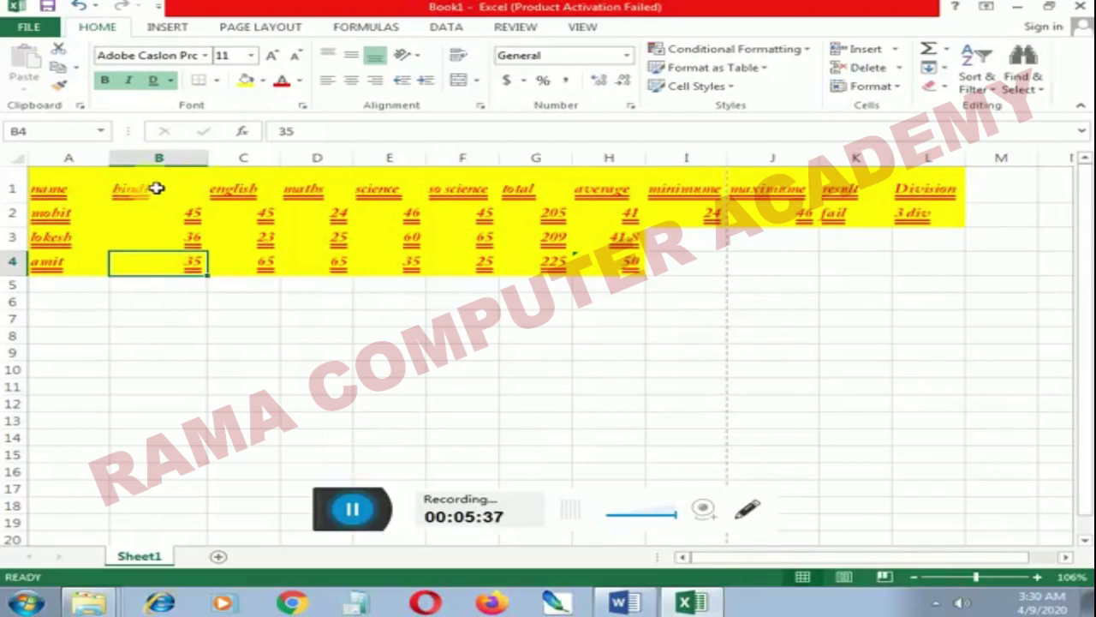
Try left, center and right alignment on A1:C4 and settle on horizontally centered text
left_click_drag(85, 188, 276, 257)
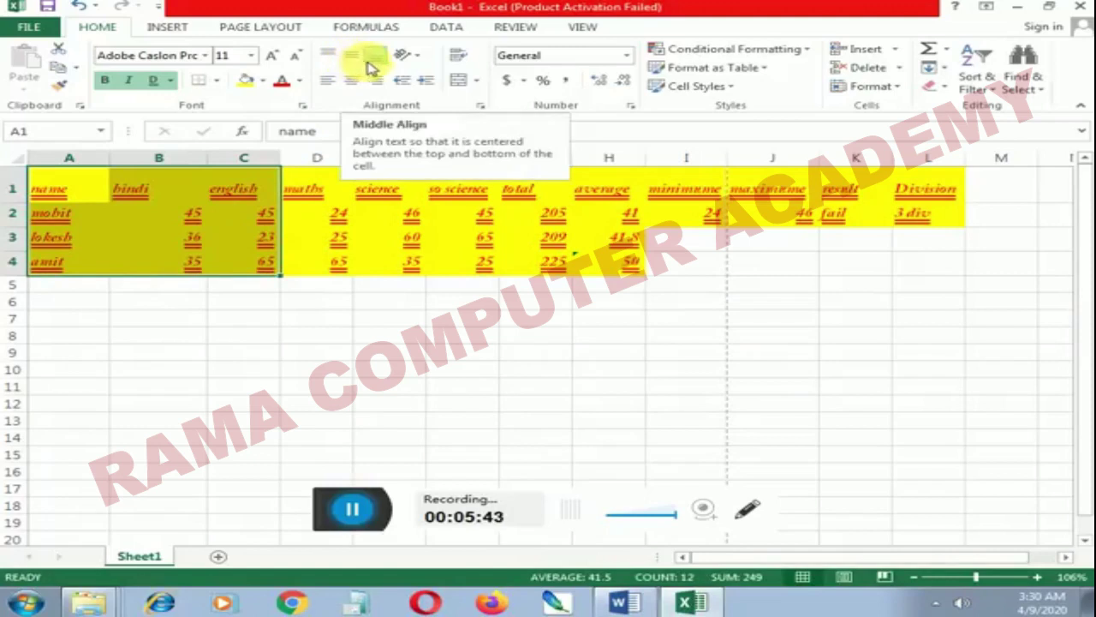
left_click(330, 81)
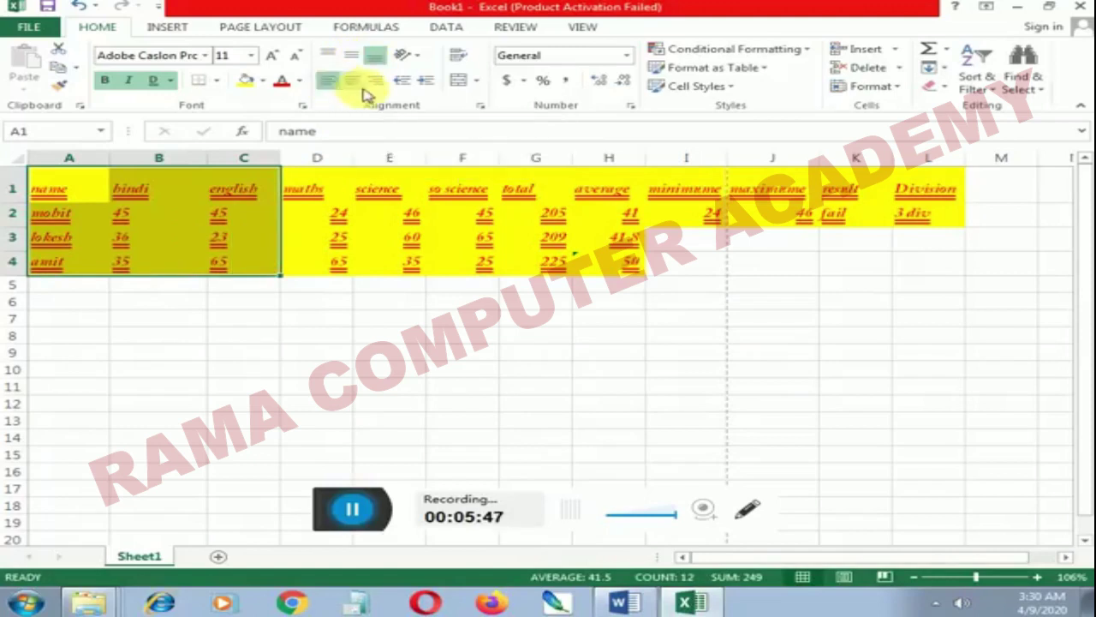
left_click(355, 83)
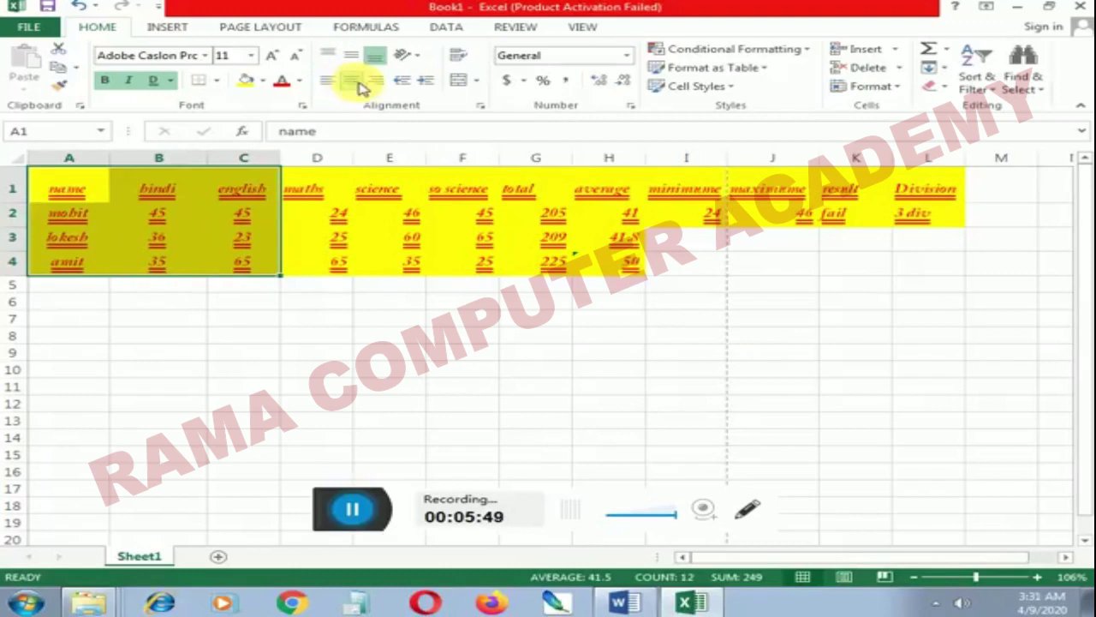
left_click(375, 82)
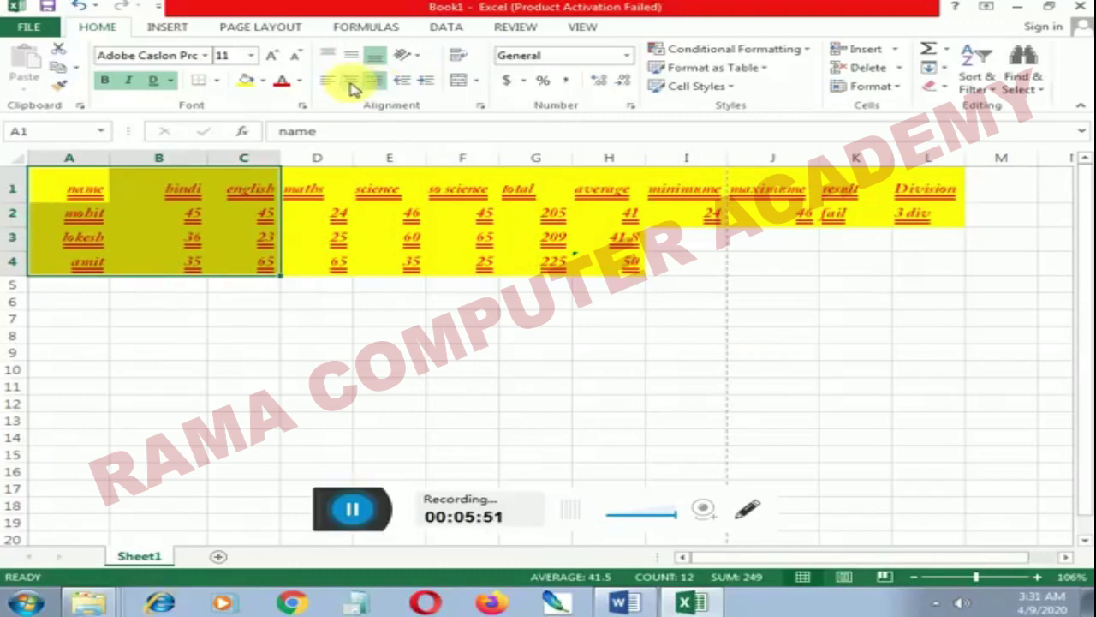
left_click(354, 83)
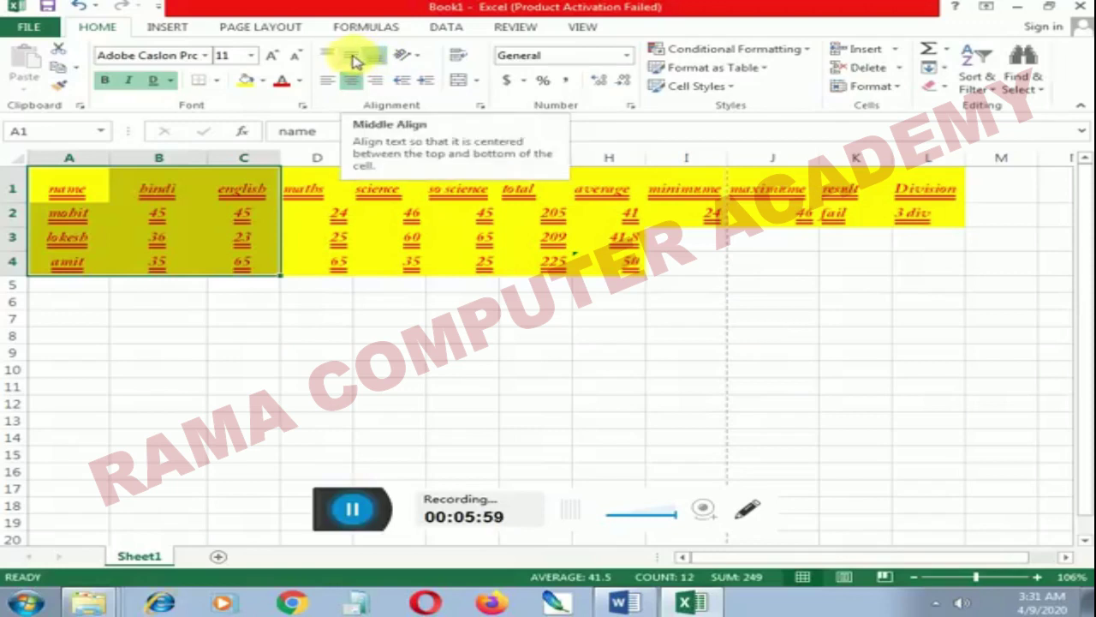
Top-align A1:C4 after trying middle alignment, and increase the heights of rows 2 and 3
left_click(354, 58)
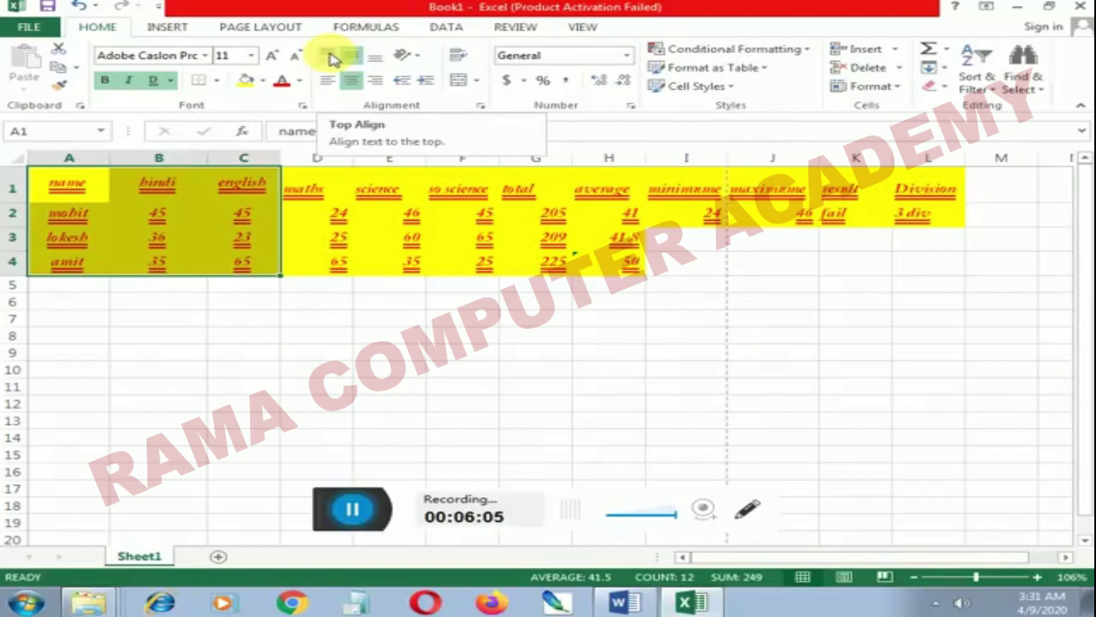
left_click(334, 58)
left_click(85, 242)
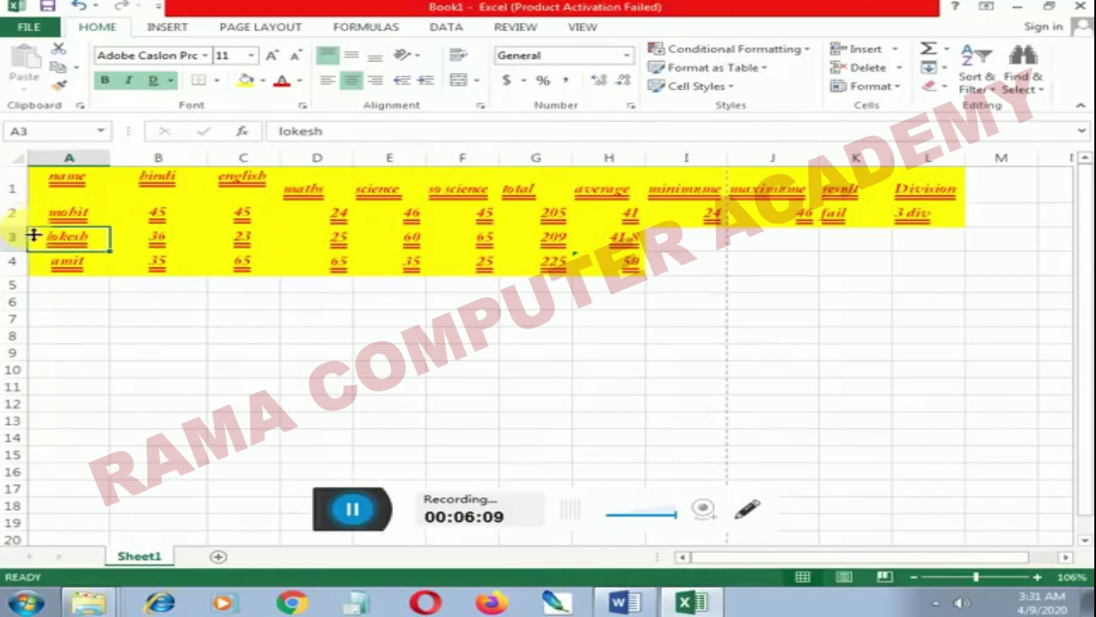
left_click_drag(29, 227, 36, 240)
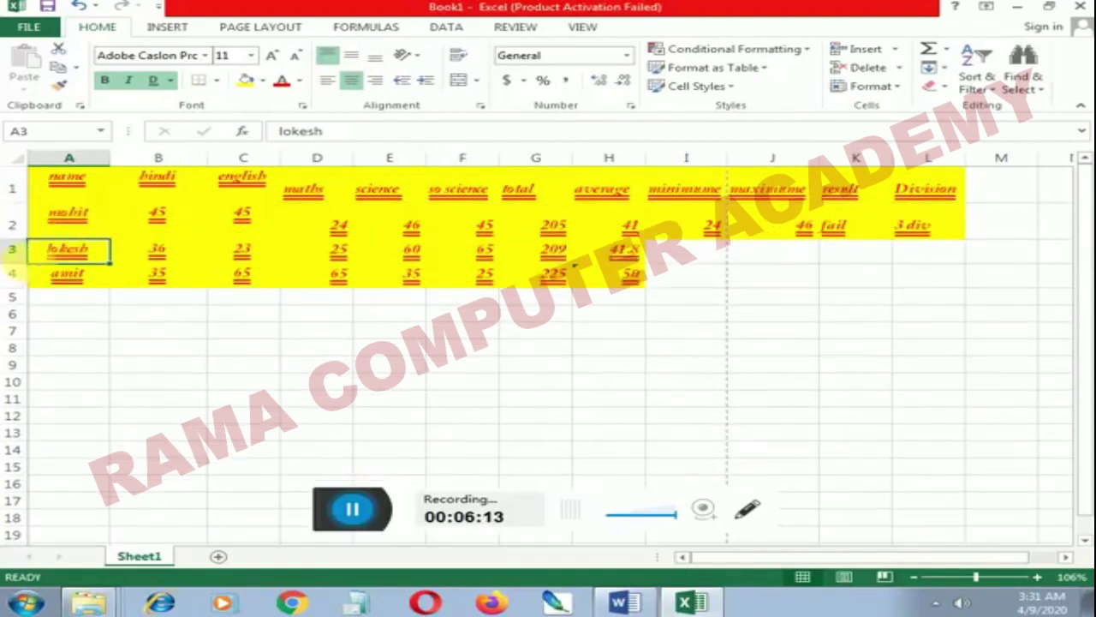
left_click_drag(32, 271, 34, 281)
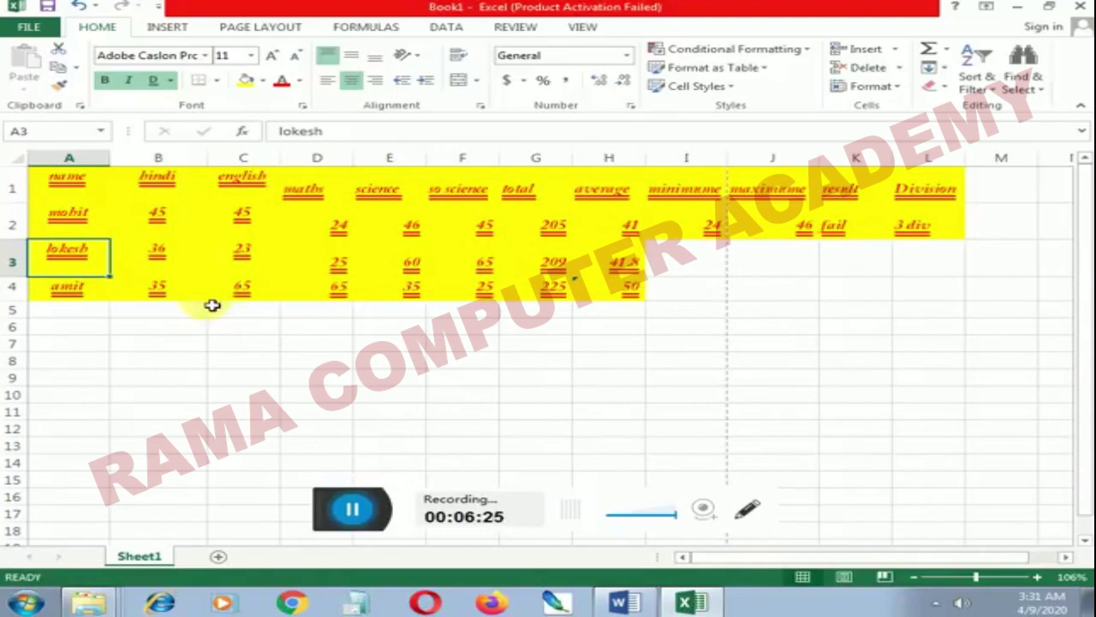
Enter 23 in cell B6 and copy the table's yellow, red, centered formatting onto it
left_click(187, 330)
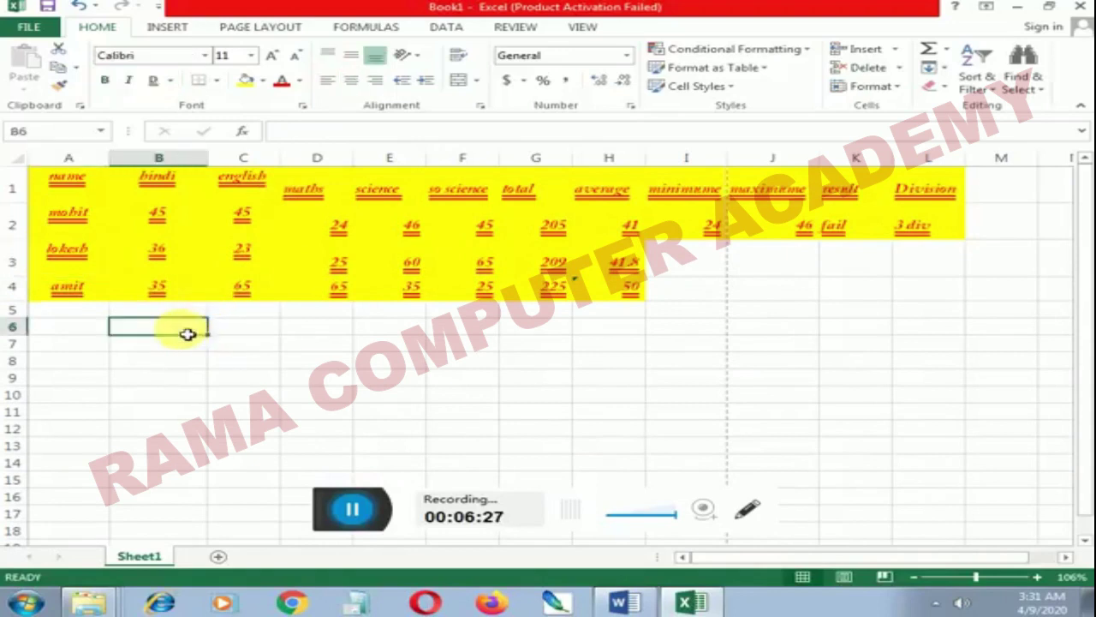
type("23")
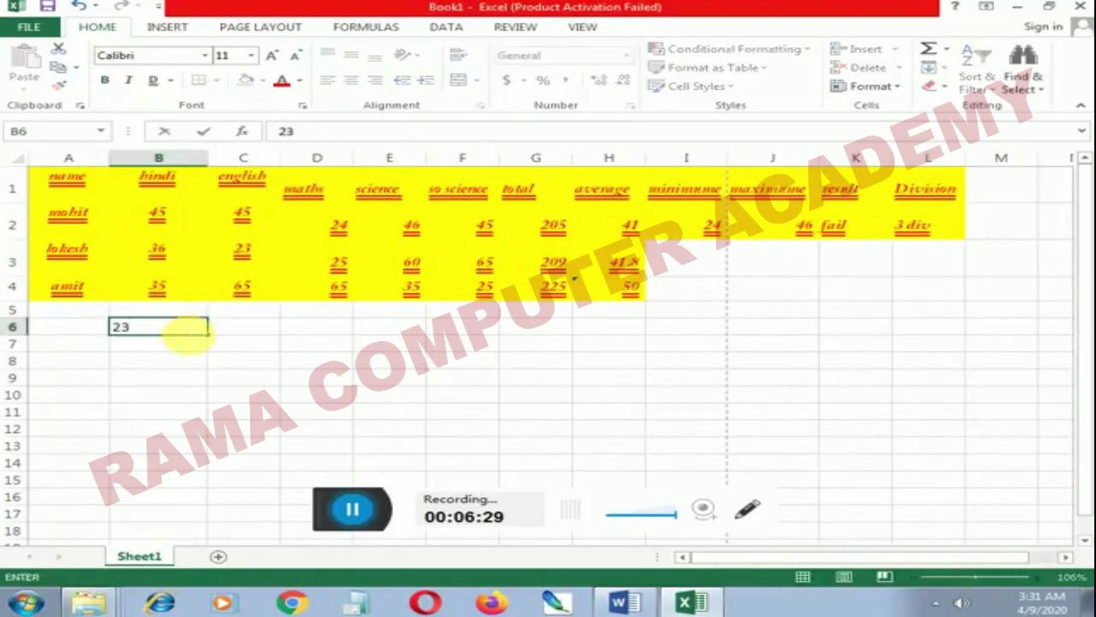
key("Return")
left_click(192, 337)
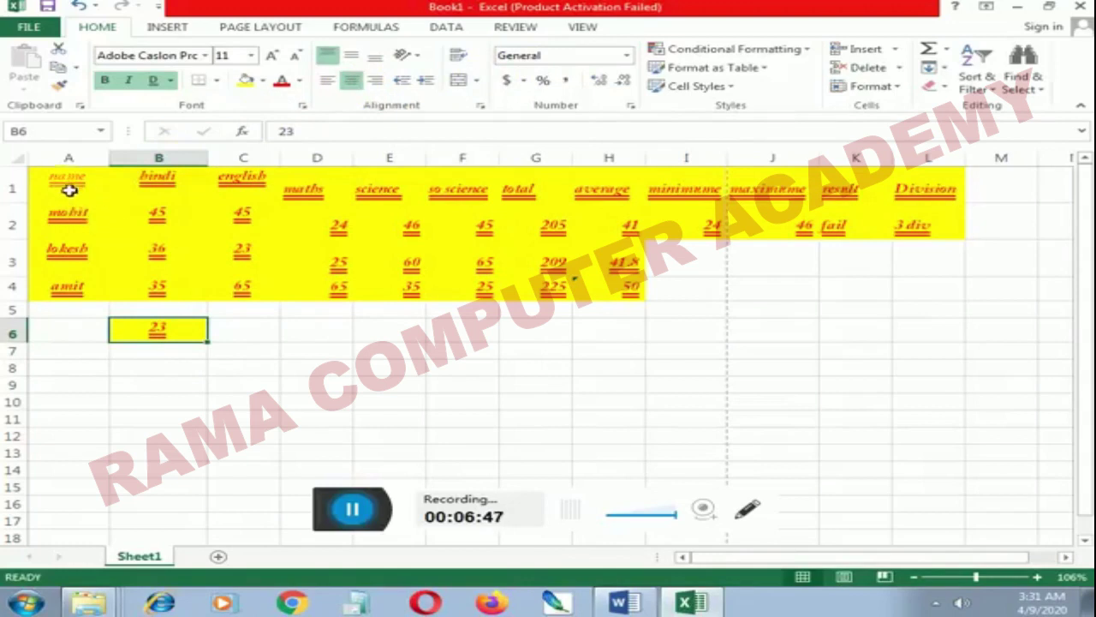
Add an outside border around the table range A1:L4
left_click_drag(67, 185, 960, 298)
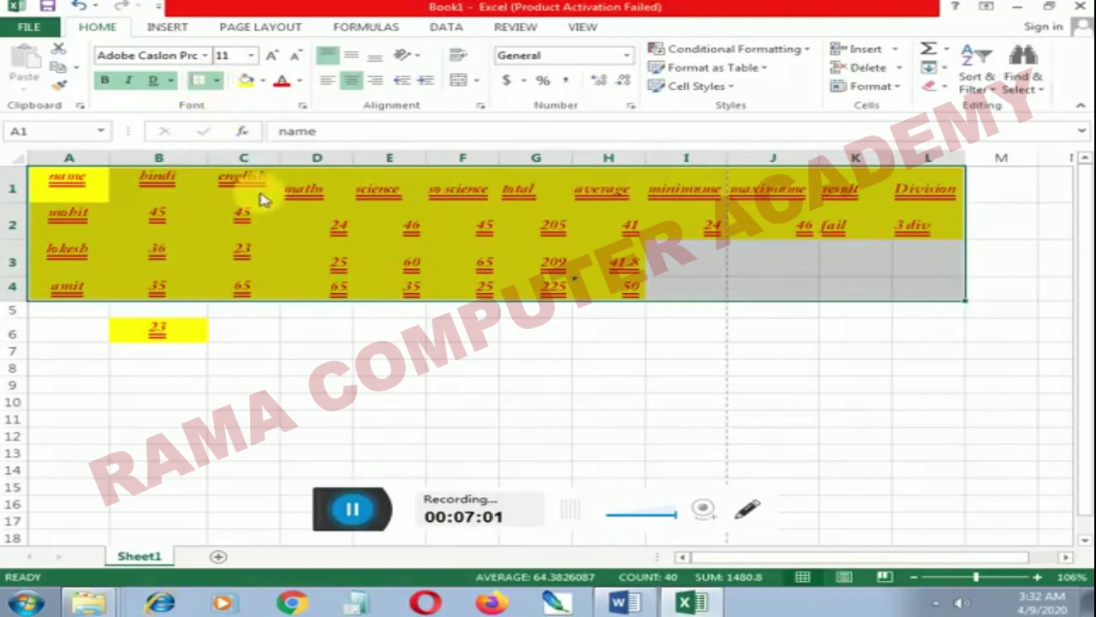
left_click(352, 336)
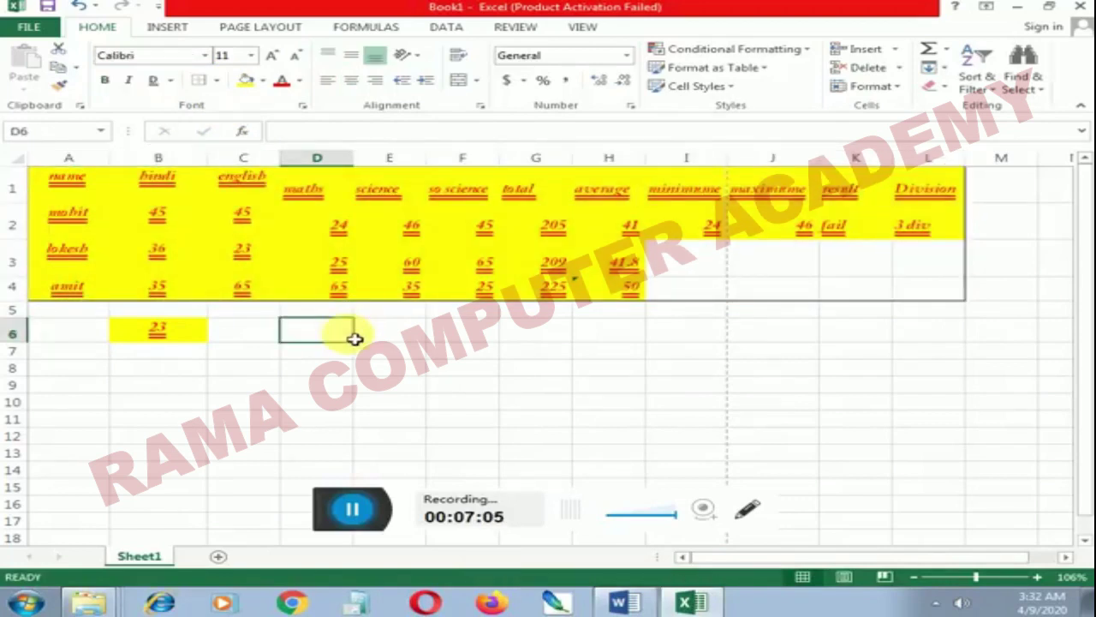
left_click_drag(54, 179, 919, 294)
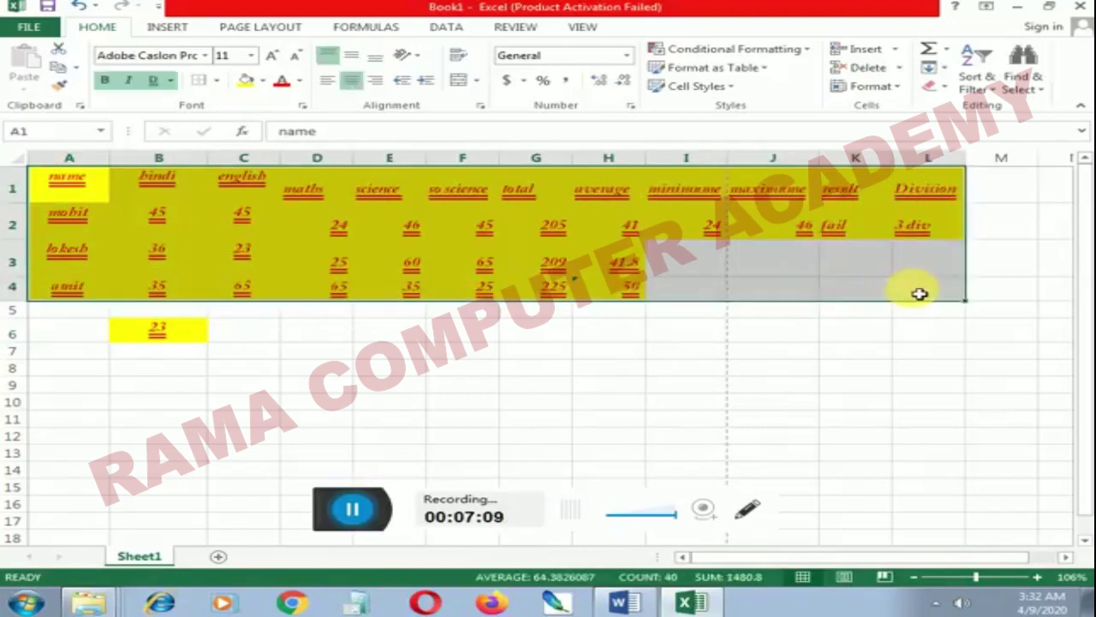
key("ctrl+q")
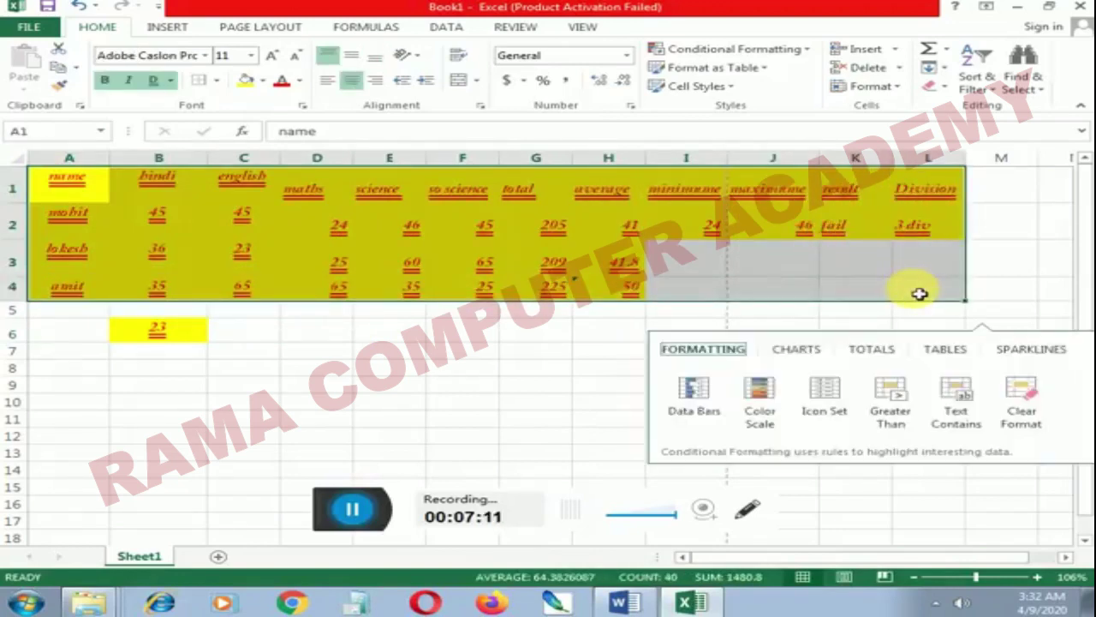
left_click(328, 328)
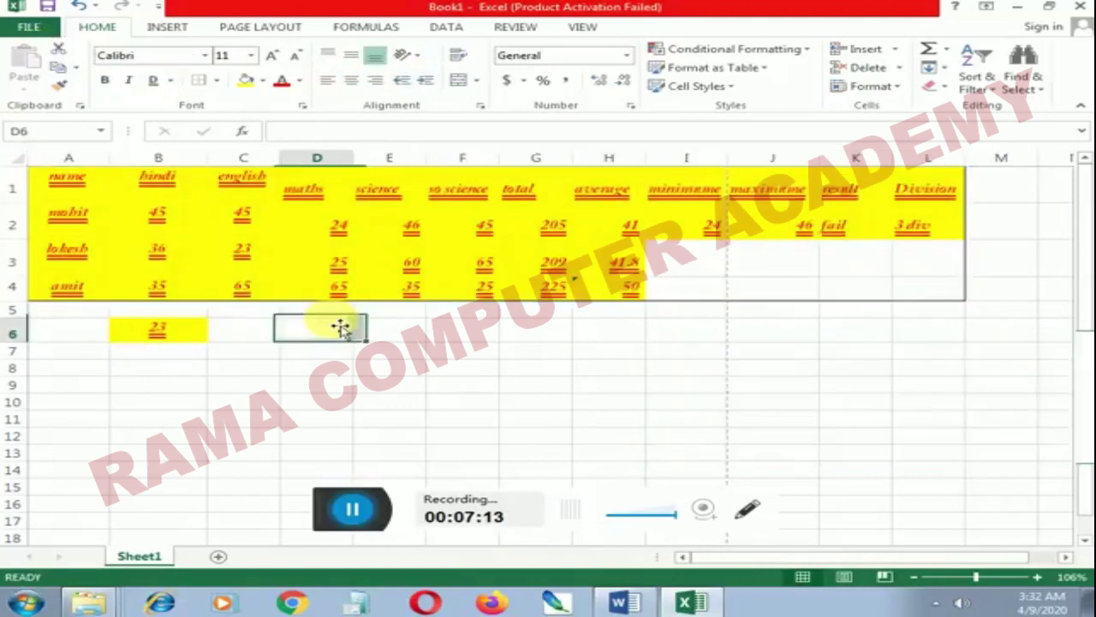
Cut the table A1:L4 and paste it starting at cell D9
left_click(73, 177)
left_click_drag(73, 176, 867, 260)
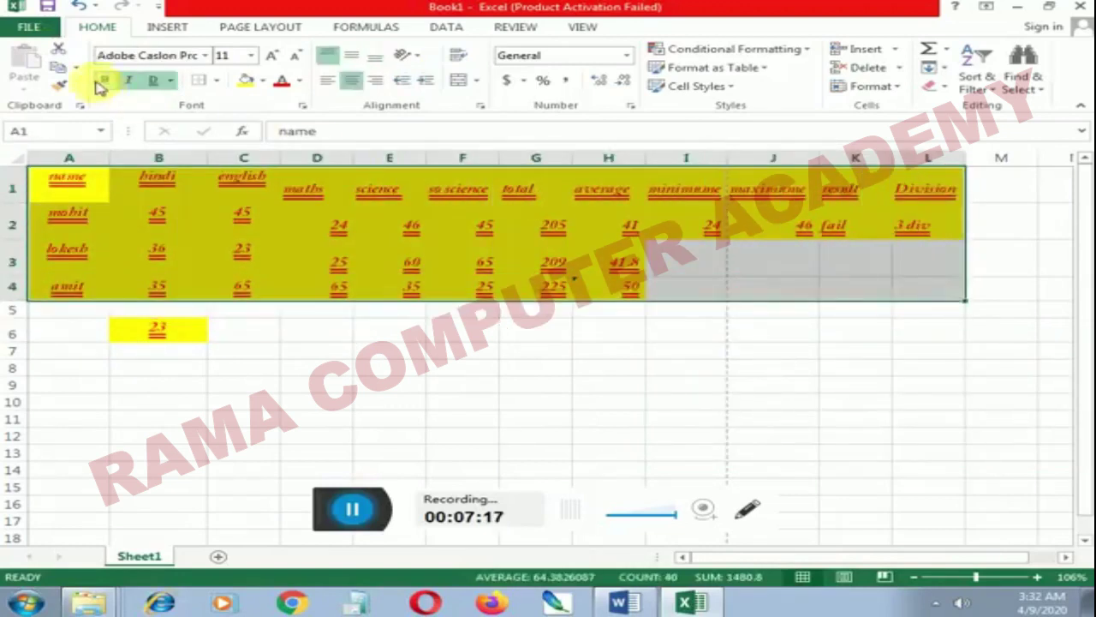
left_click(58, 66)
left_click(297, 387)
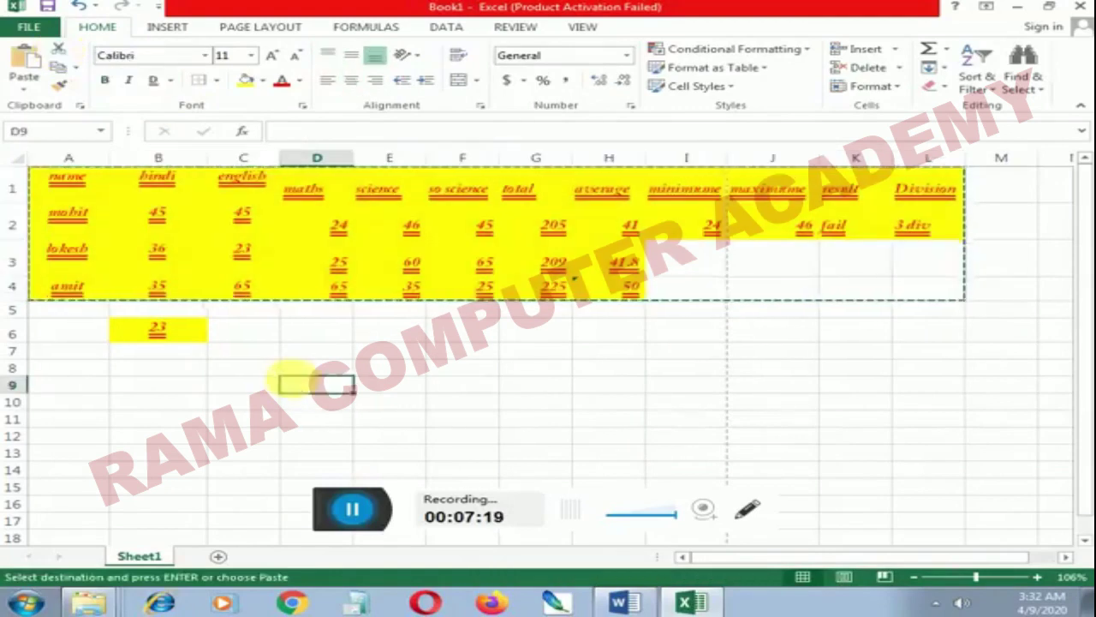
left_click(24, 64)
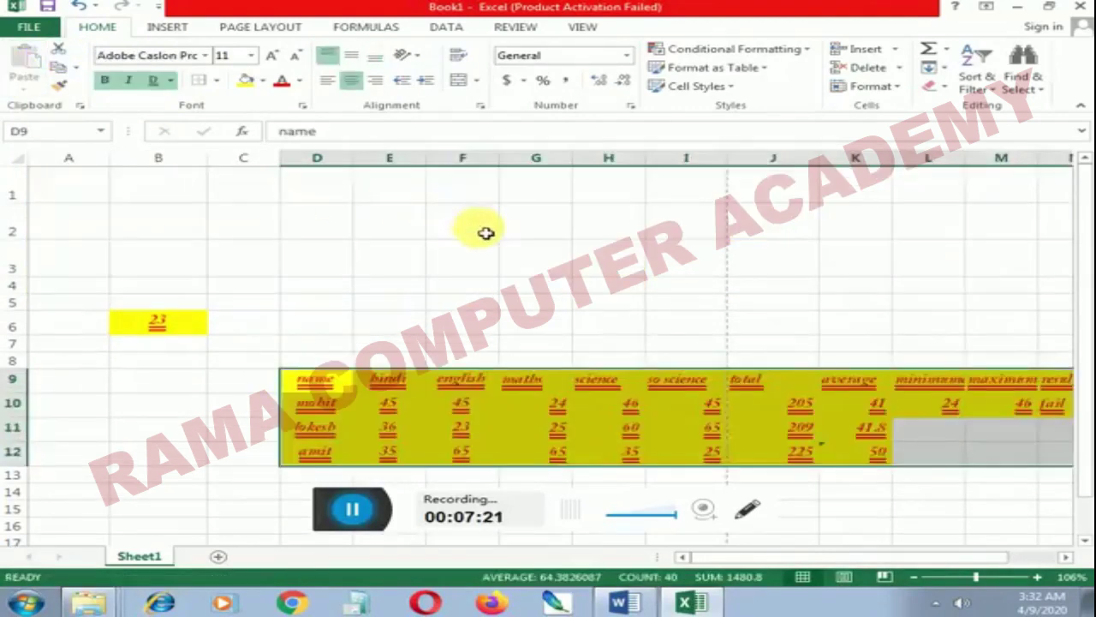
scroll(485, 232, "down", 2)
left_click(416, 306)
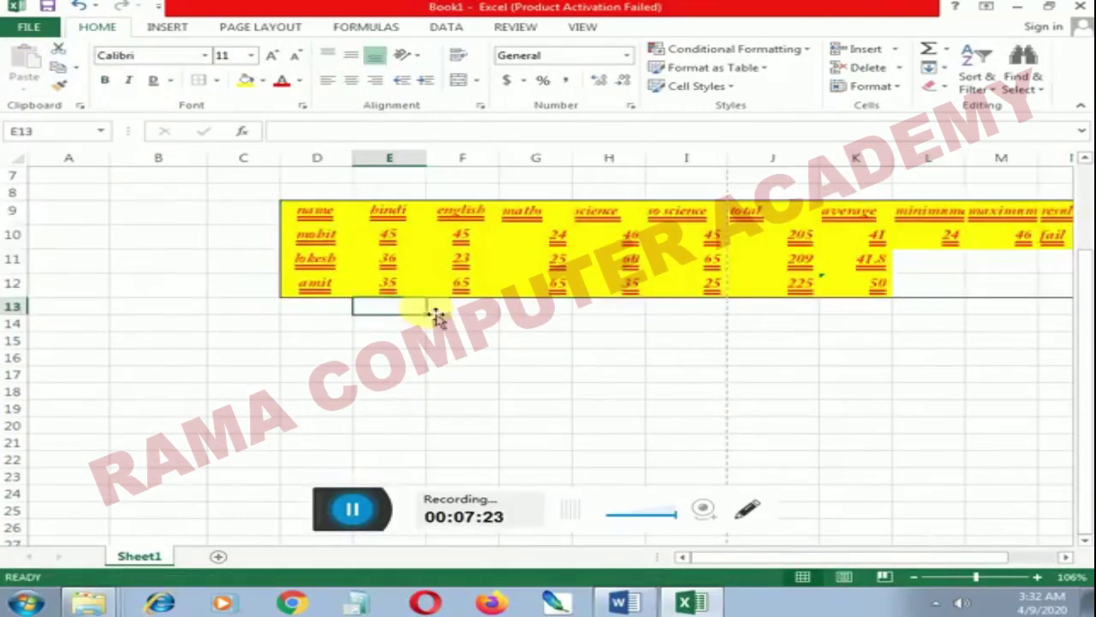
Apply all borders to the marks table D9:O12, and clear the table's borders again
left_click_drag(300, 210, 1035, 294)
left_click_drag(876, 558, 920, 557)
left_click_drag(139, 207, 973, 293)
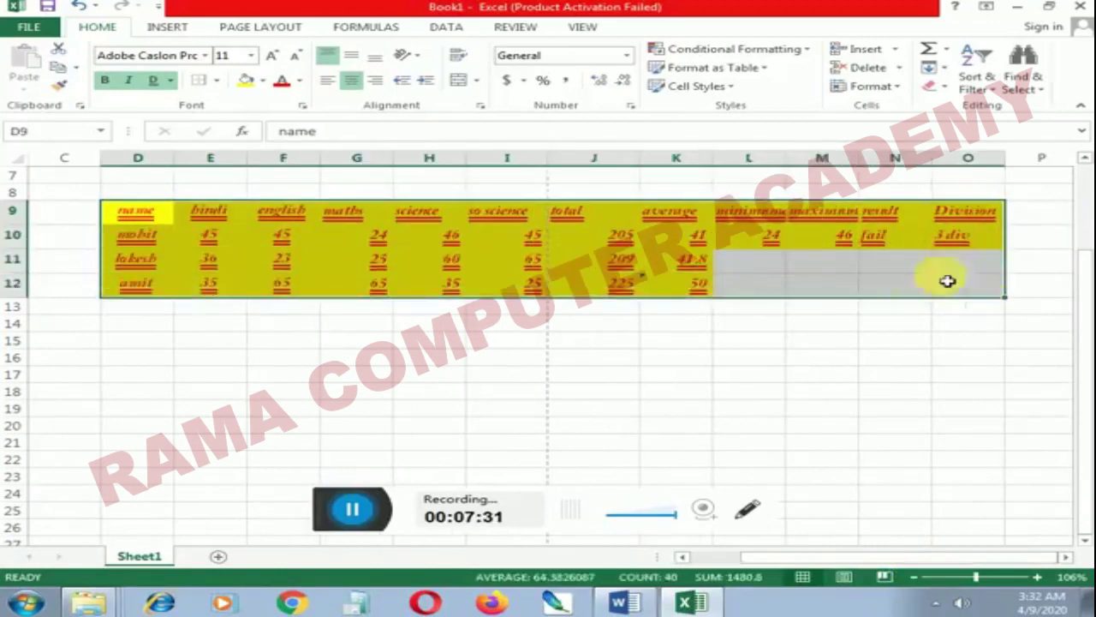
left_click(216, 83)
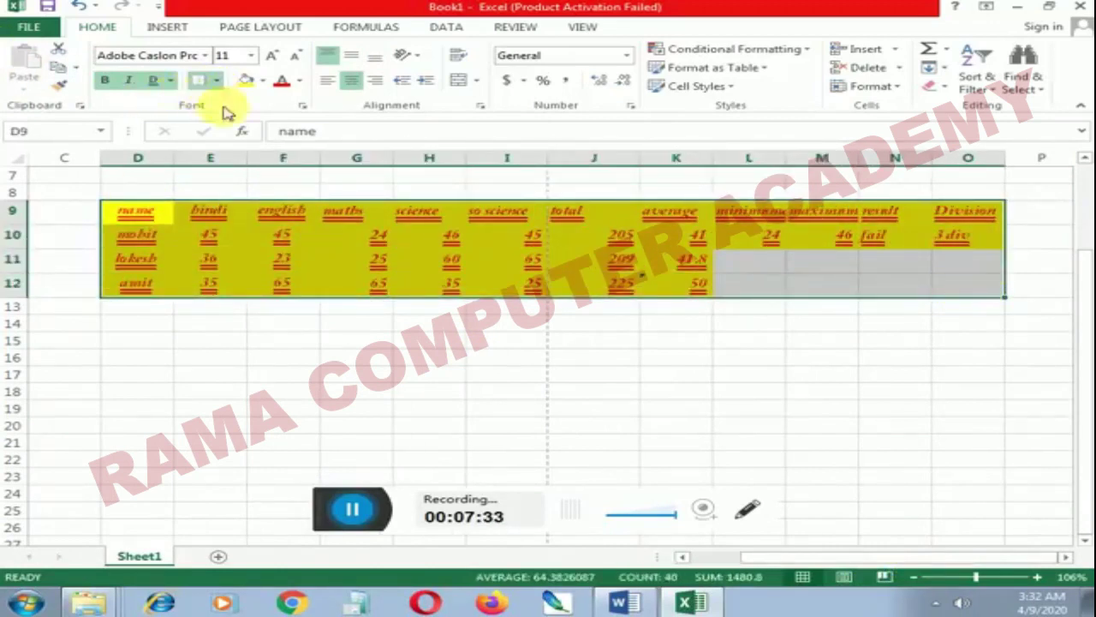
left_click(275, 227)
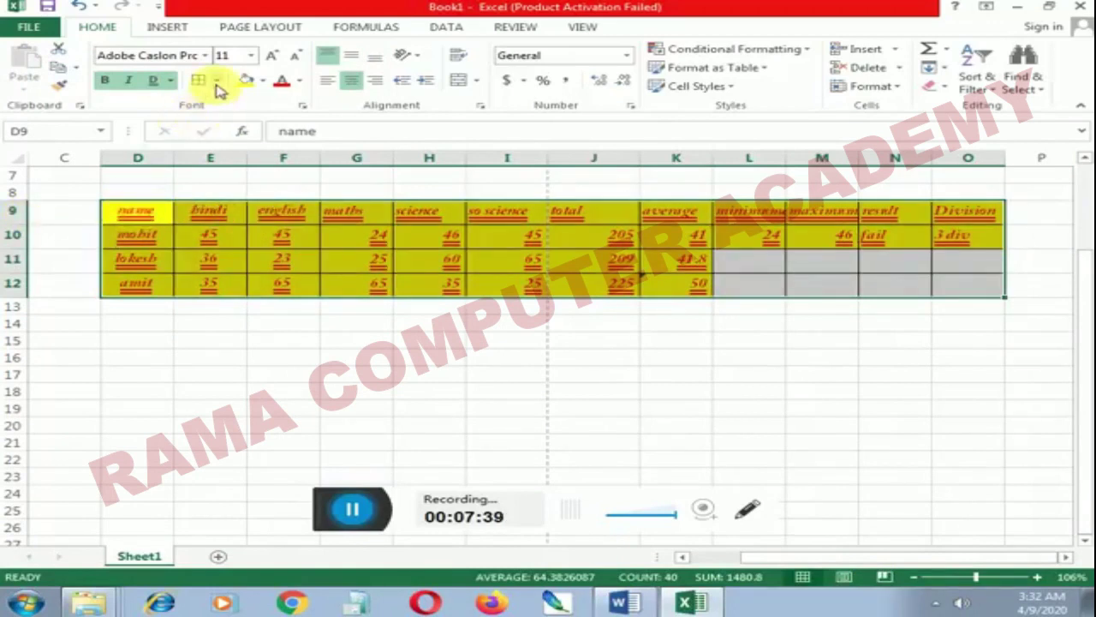
key("ctrl+z")
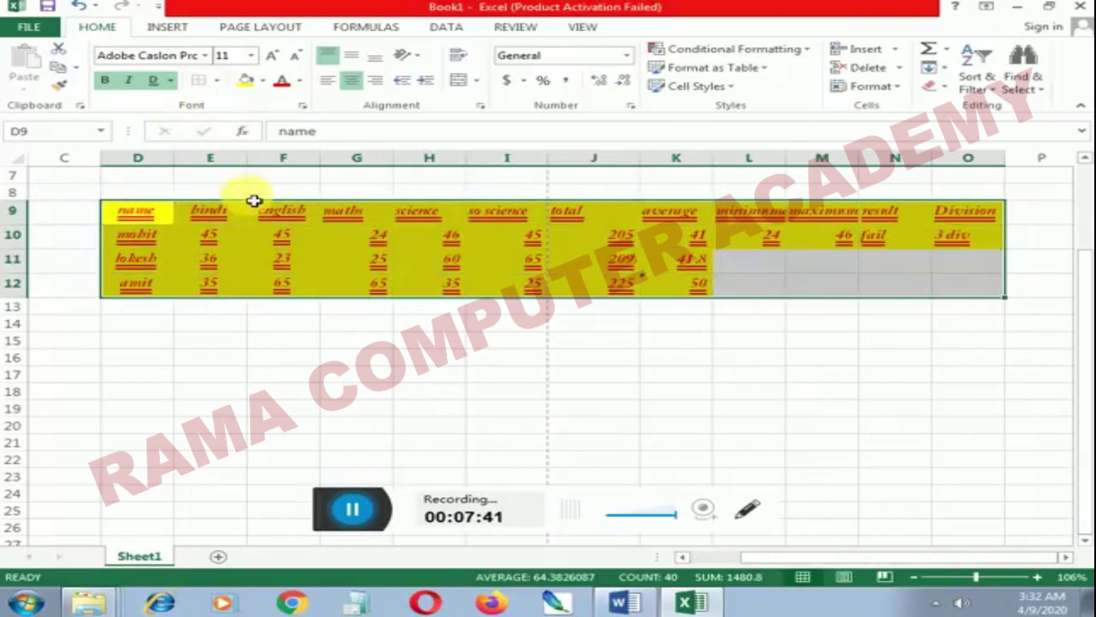
Draw a border around D15:I16, vertical lines right of D15:D19 and E15:E18, and a horizontal line under D17:I17
left_click(264, 323)
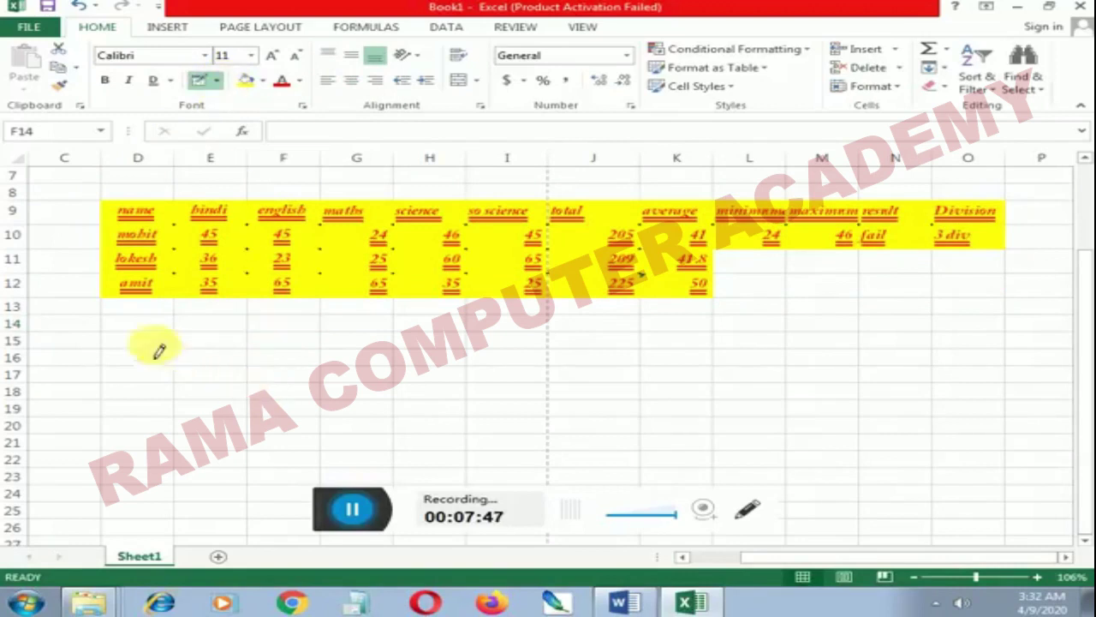
left_click_drag(116, 336, 494, 365)
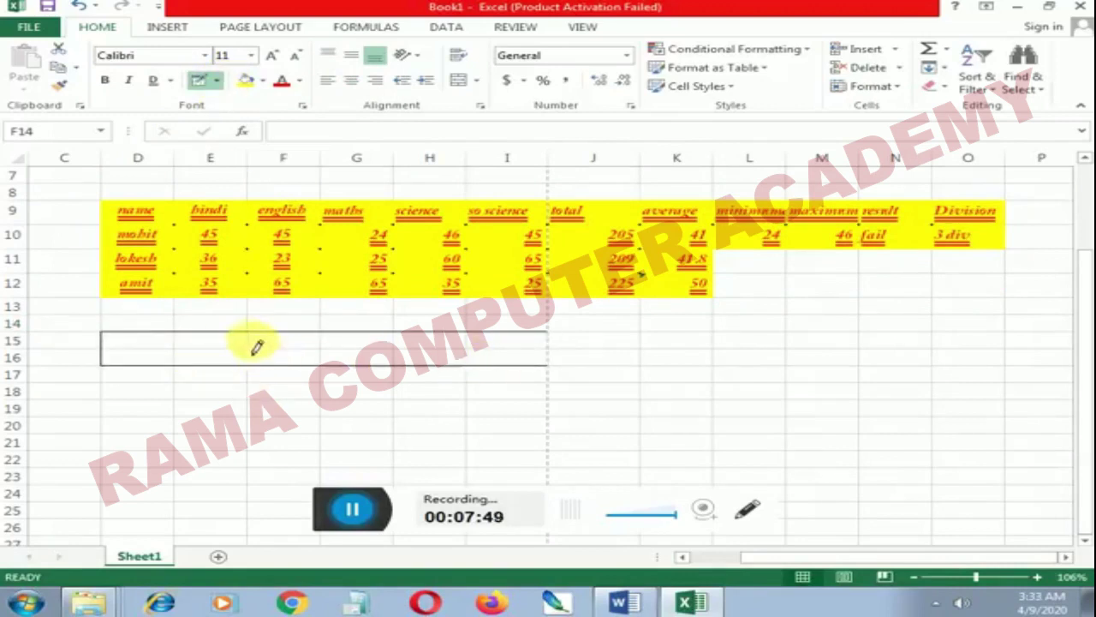
left_click_drag(255, 349, 246, 396)
left_click_drag(171, 342, 171, 415)
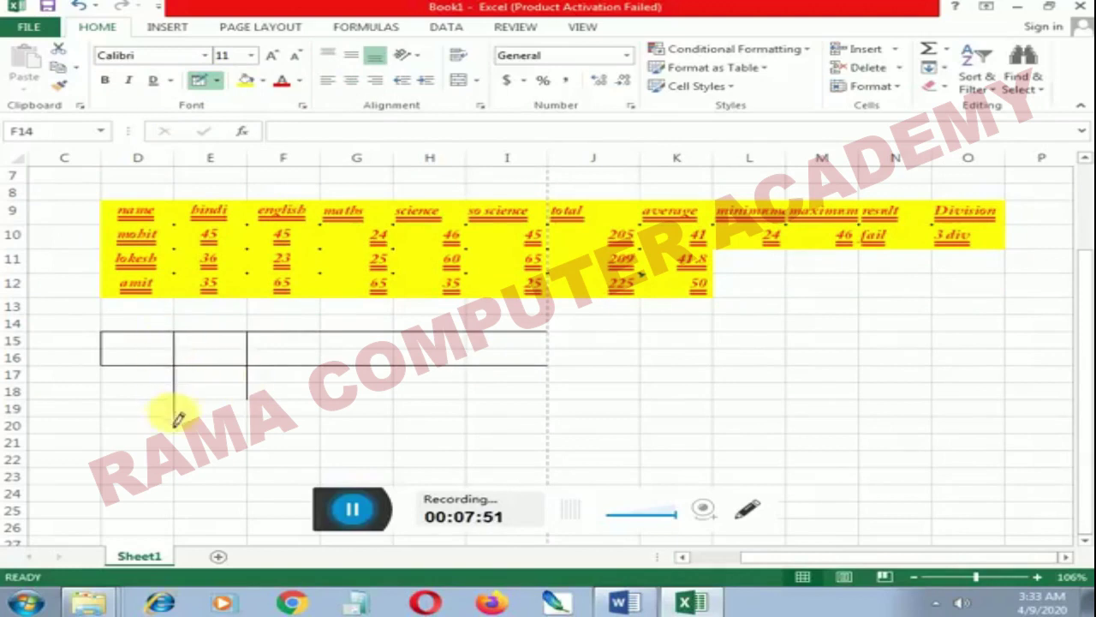
left_click_drag(103, 383, 542, 382)
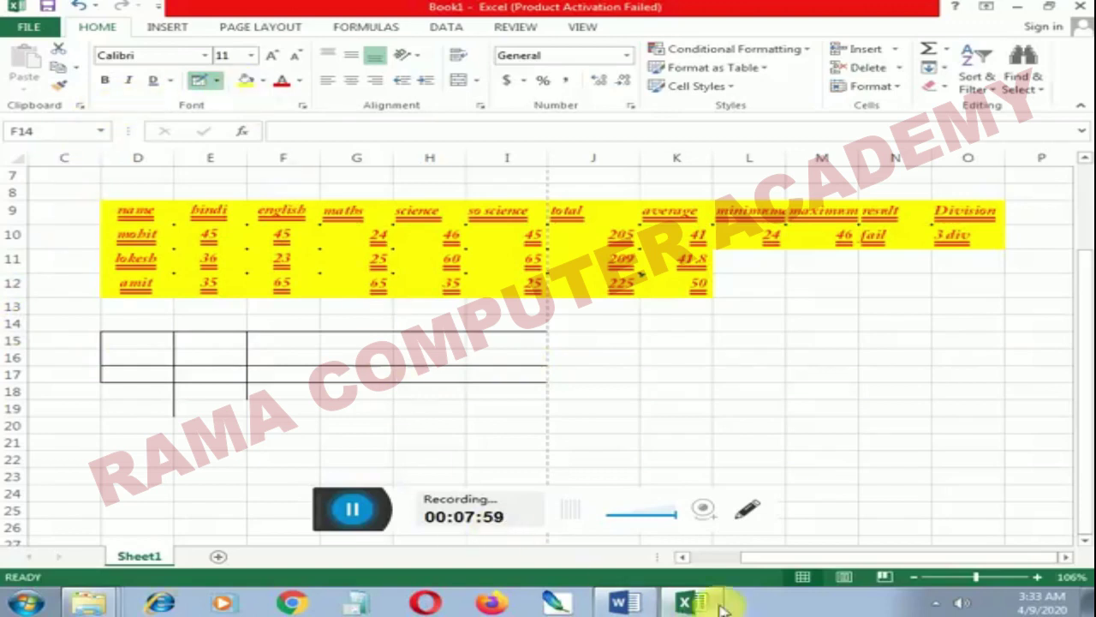
Switch to the Word document, review its list of Formatting topics, and return to the Excel workbook
left_click(625, 601)
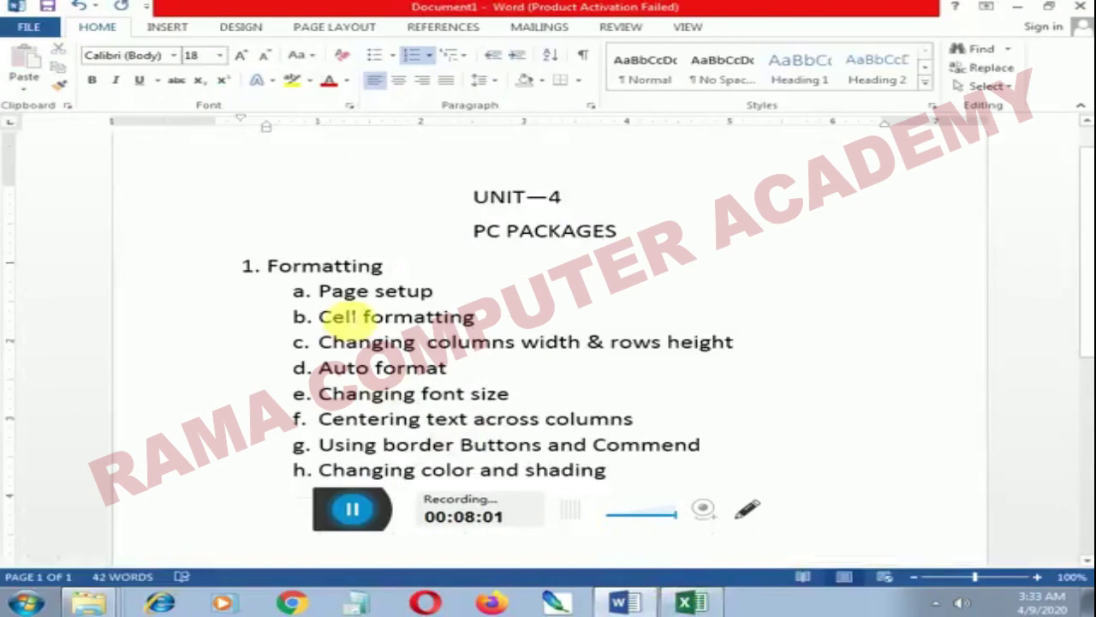
scroll(342, 342, "down", 1)
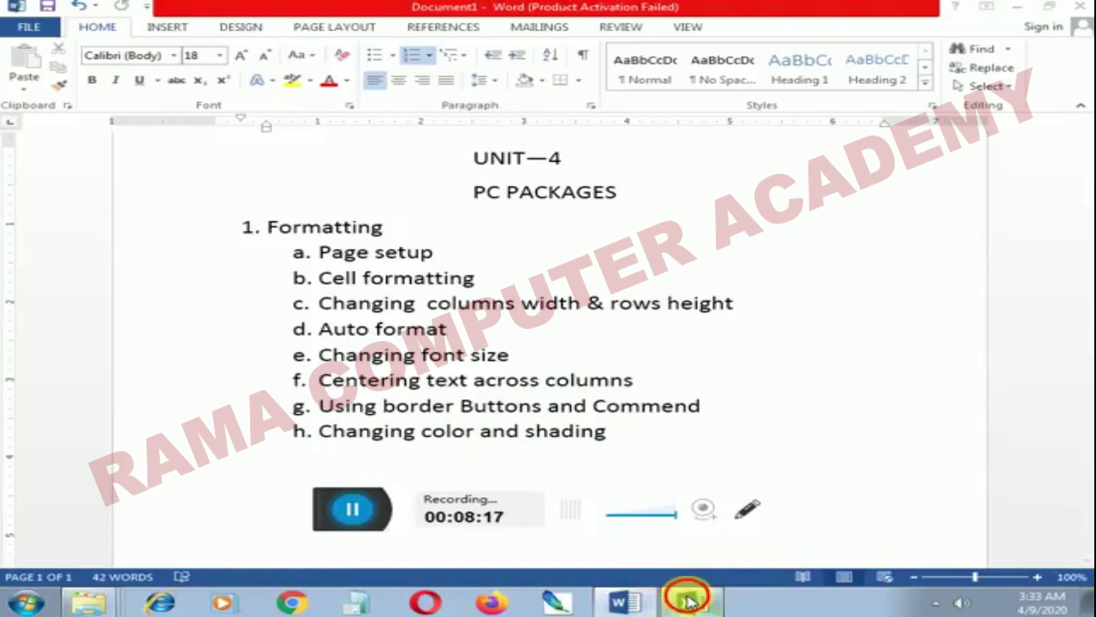
left_click(690, 602)
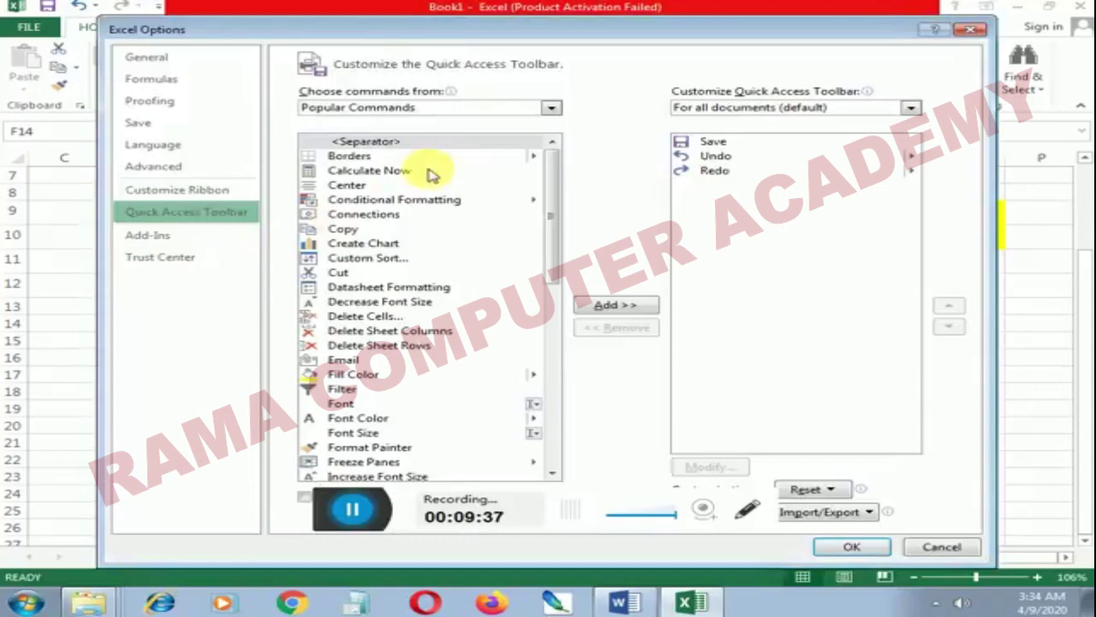
Add the AutoFormat command from All Commands to the Quick Access Toolbar and apply the options
left_click(357, 109)
left_click(351, 155)
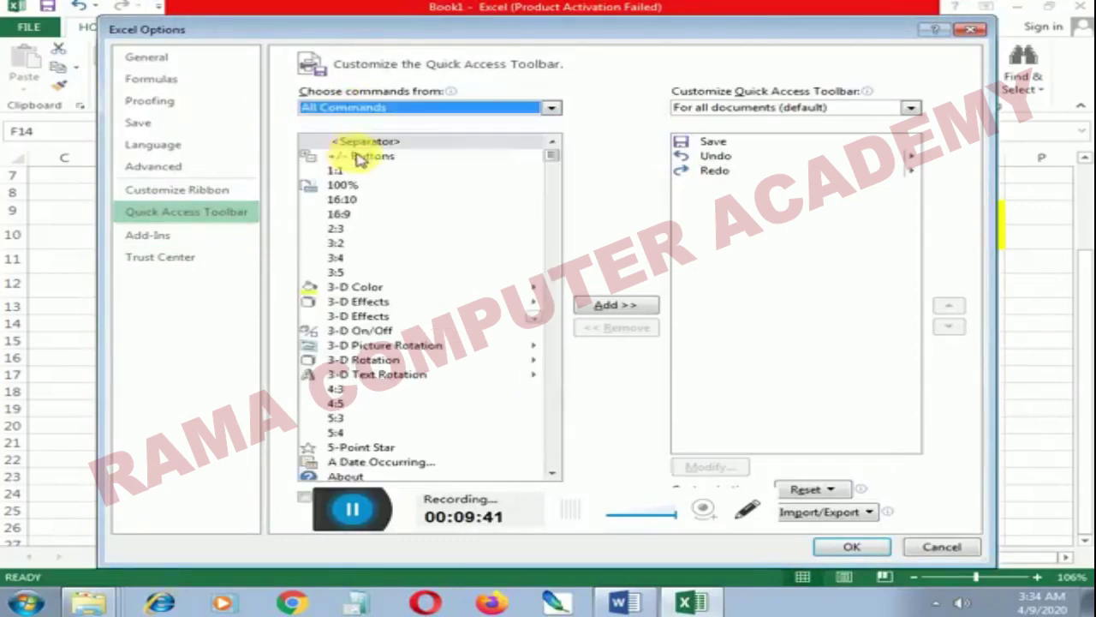
scroll(391, 222, "down", 4)
scroll(391, 232, "down", 4)
scroll(391, 229, "down", 6)
scroll(391, 236, "down", 7)
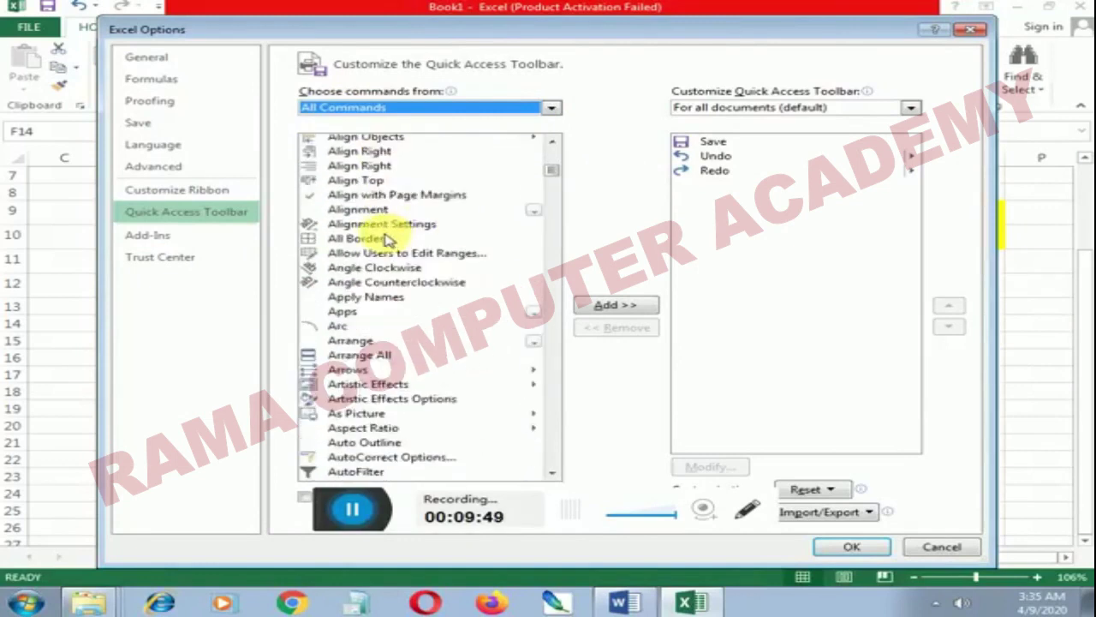
scroll(387, 242, "down", 5)
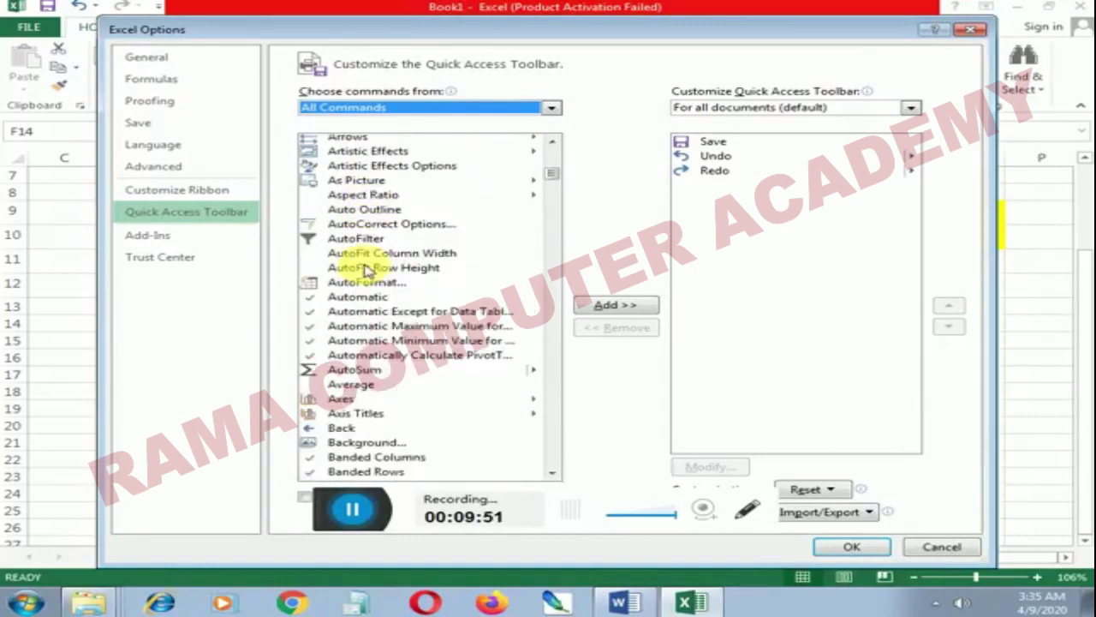
scroll(367, 271, "down", 3)
scroll(363, 261, "down", 2)
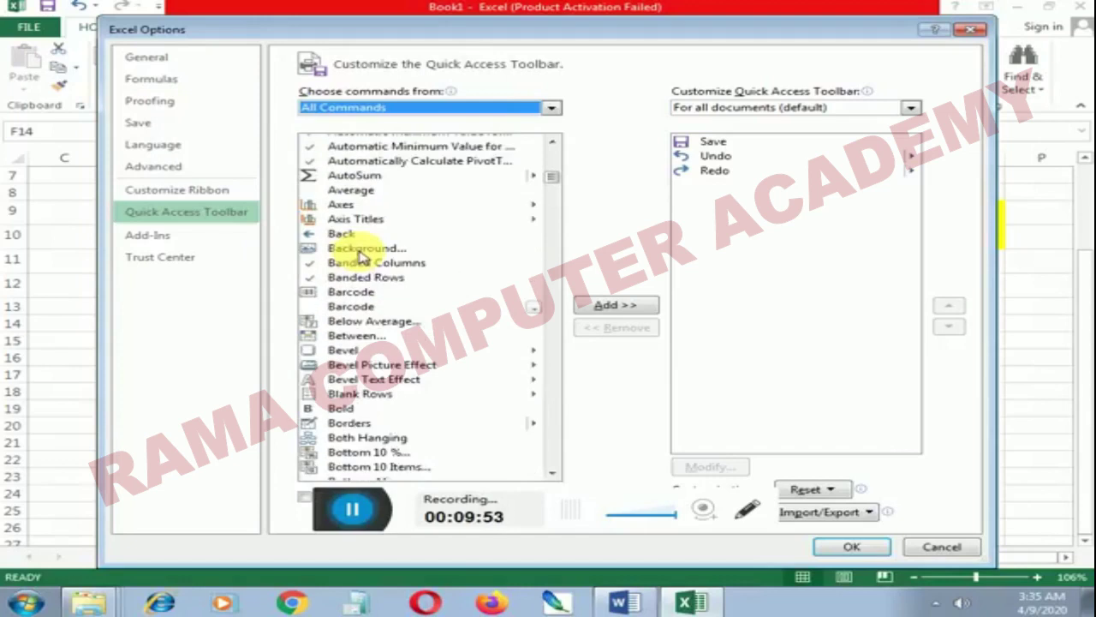
scroll(362, 255, "down", 2)
scroll(363, 250, "down", 2)
scroll(361, 248, "down", 5)
scroll(364, 248, "up", 3)
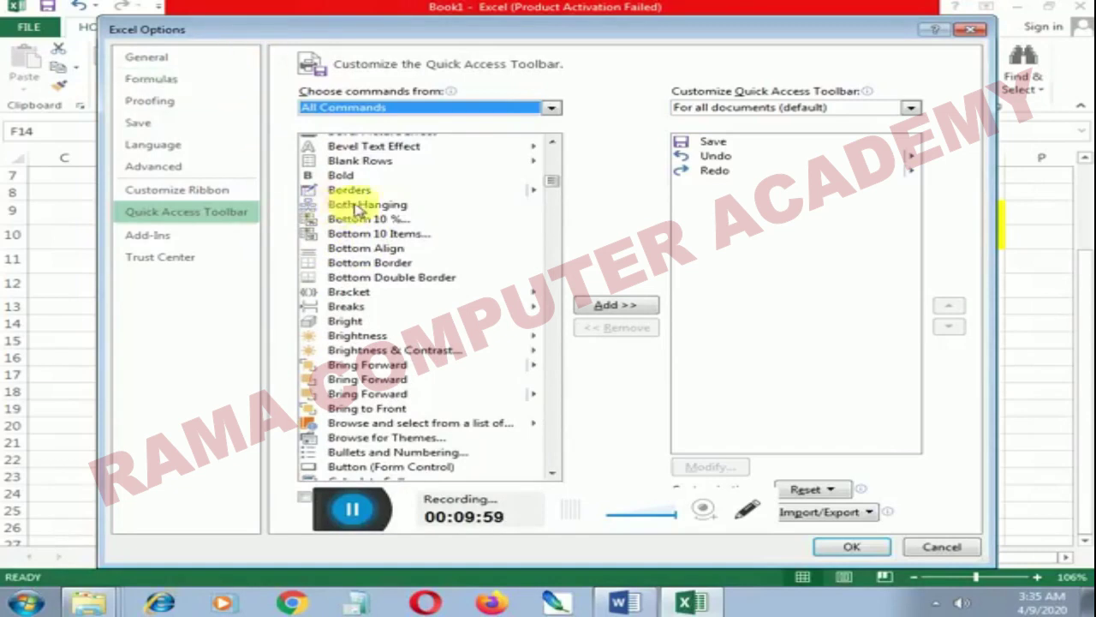
scroll(361, 210, "up", 5)
scroll(352, 242, "up", 3)
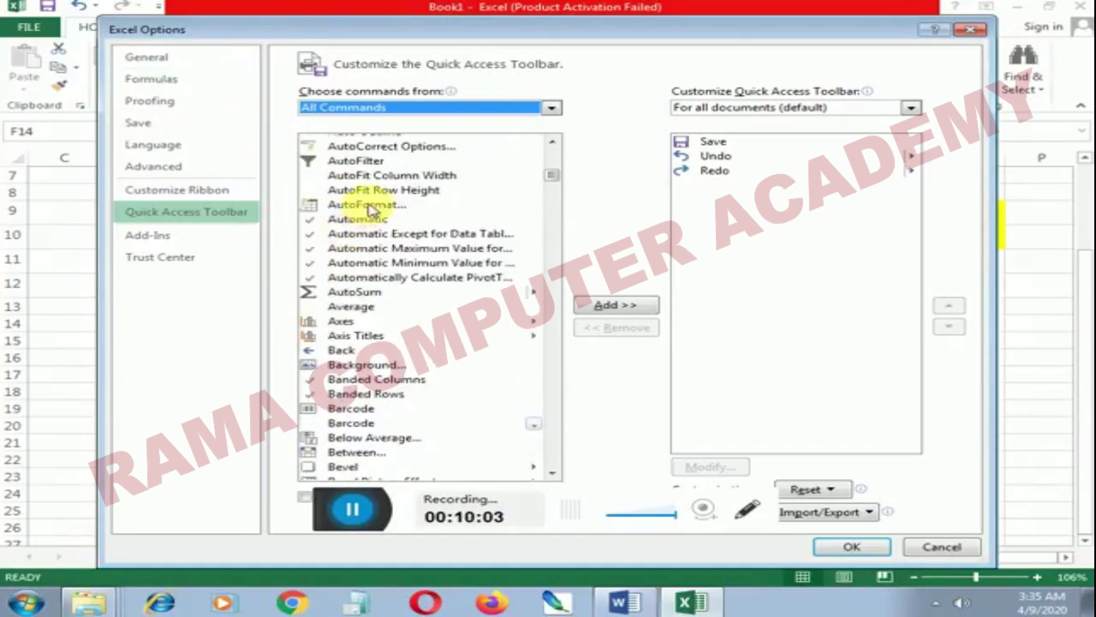
left_click(371, 208)
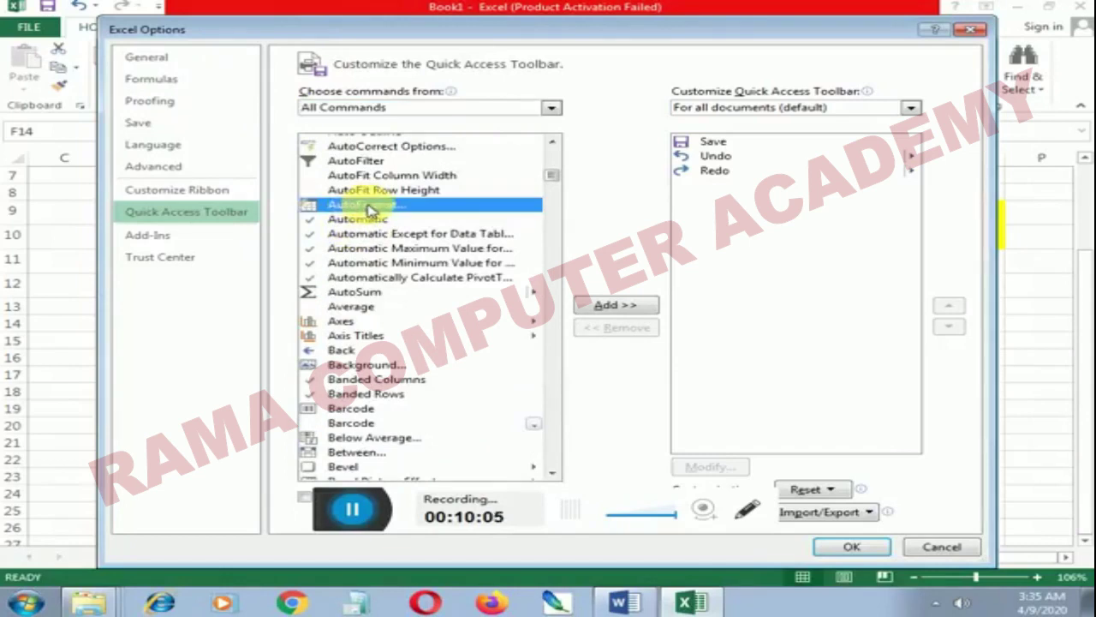
left_click(617, 304)
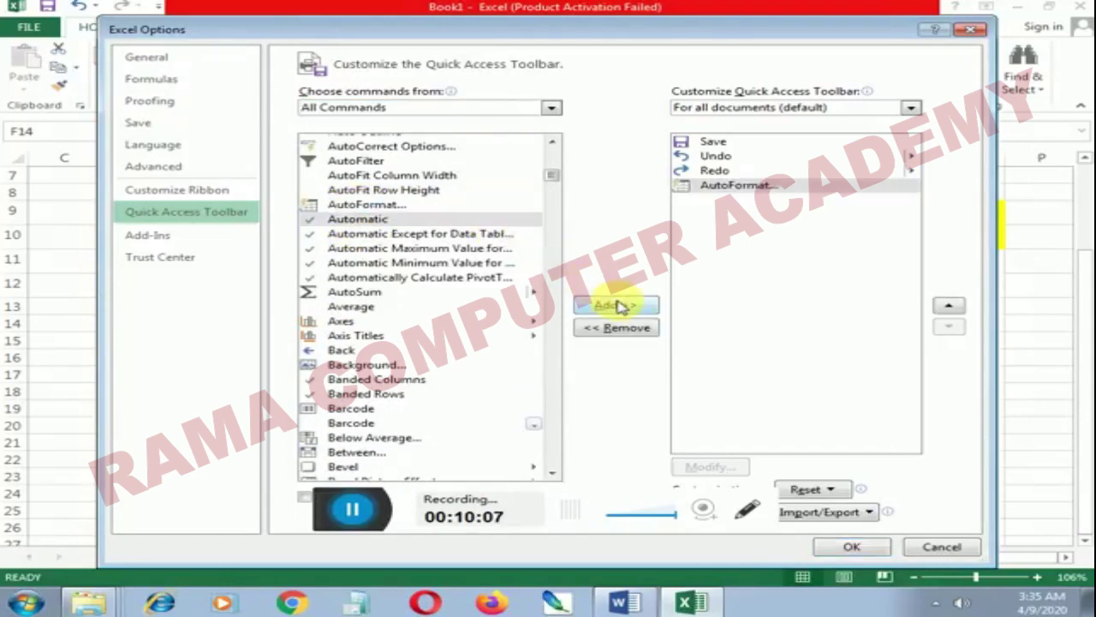
left_click(850, 546)
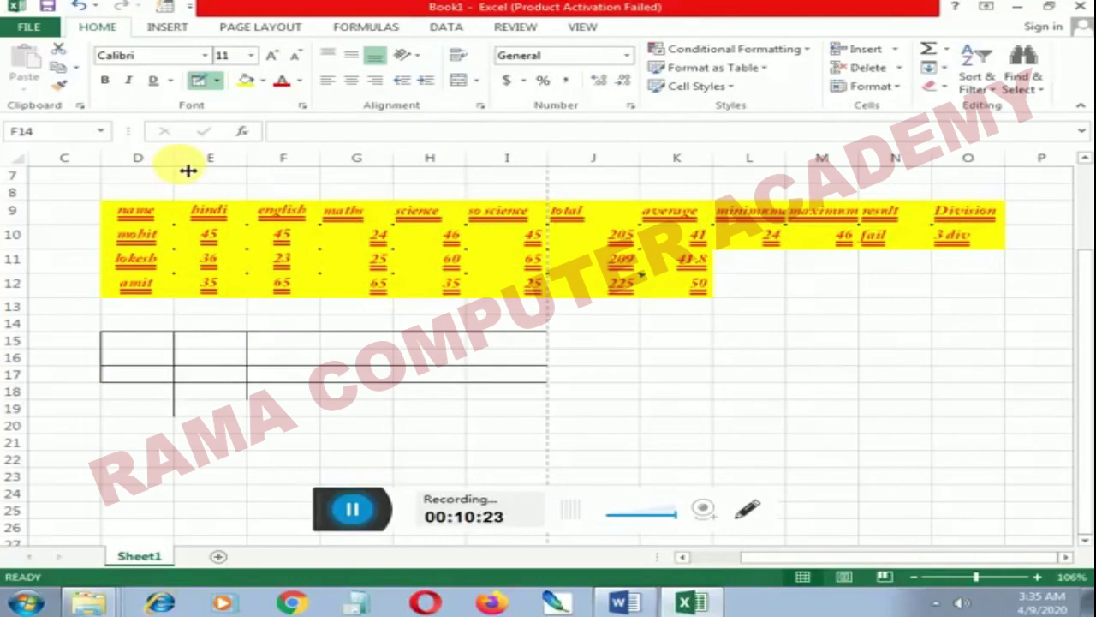
Try to select the marks table starting from cell D9
left_click_drag(136, 208, 132, 234)
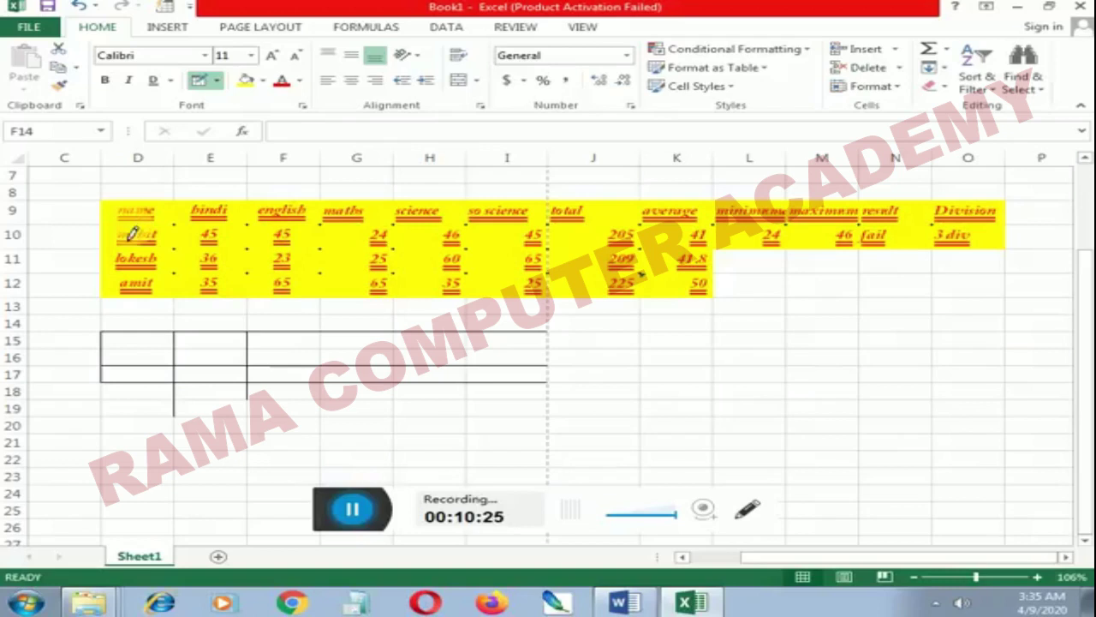